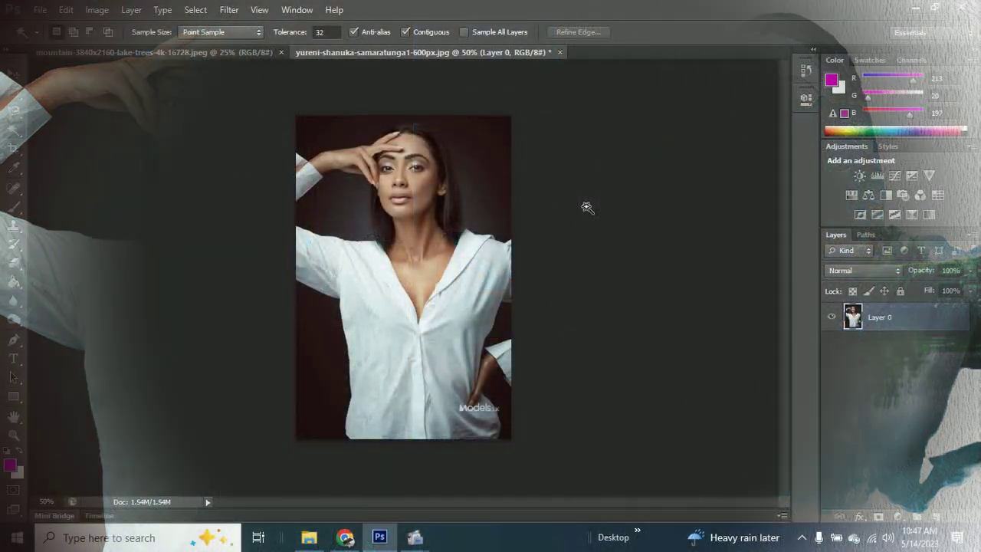
Zoom in on the top of the woman's portrait with Ctrl++
key(ctrl+plus)
key(ctrl+plus)
key(ctrl+plus)
key(ctrl+plus)
Start a Magnetic Lasso outline across the hand, forehead and top of the hair
key(l)
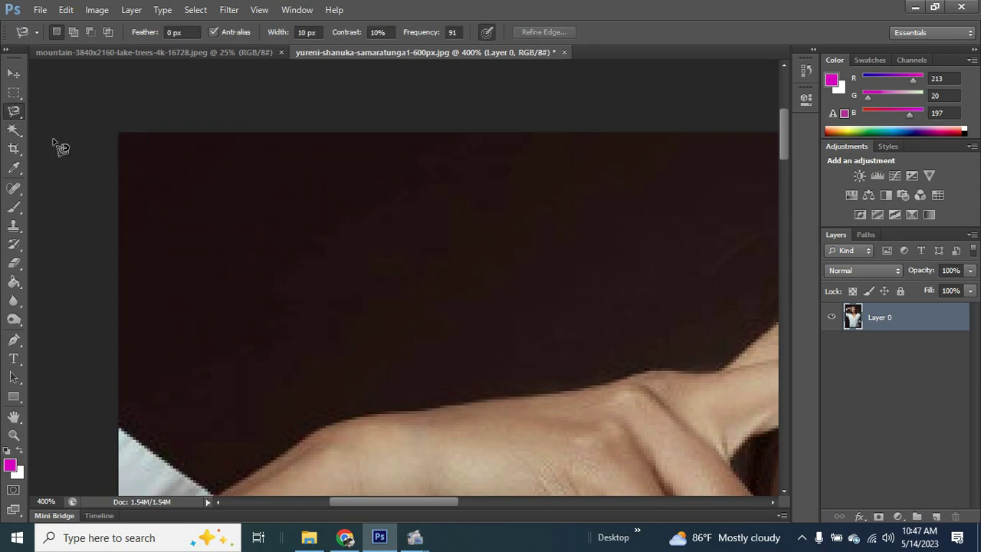
drag(414, 427, 208, 349)
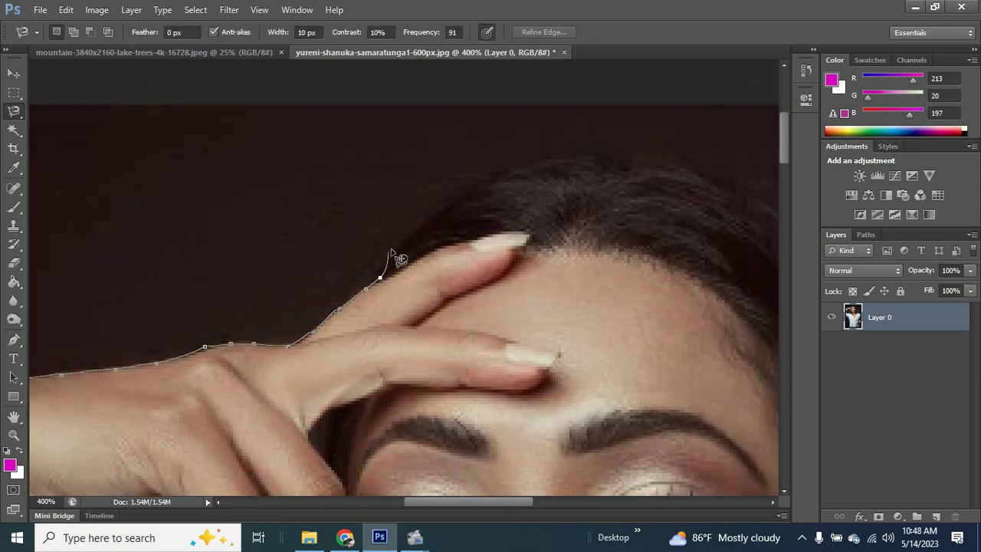
drag(606, 165, 362, 250)
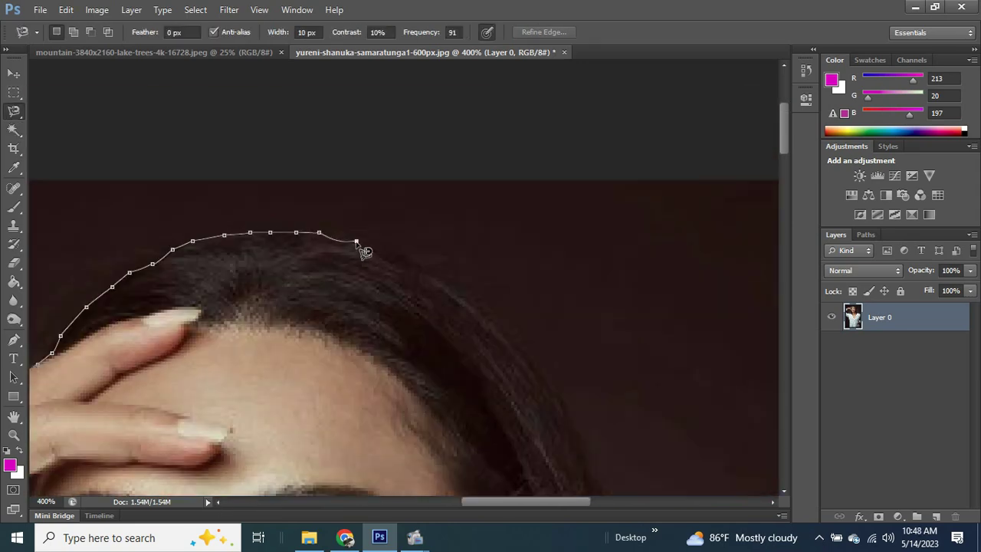
drag(458, 333, 460, 162)
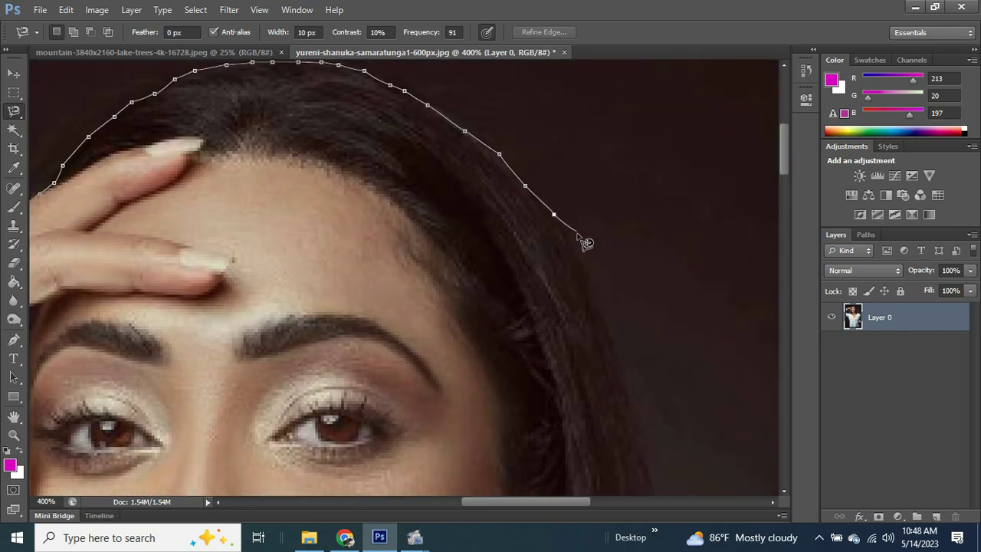
Continue the outline along the shoulder, close it, and delete the dark background on the right
scroll(583, 230, down, 2)
scroll(613, 238, down, 3)
scroll(648, 257, down, 1)
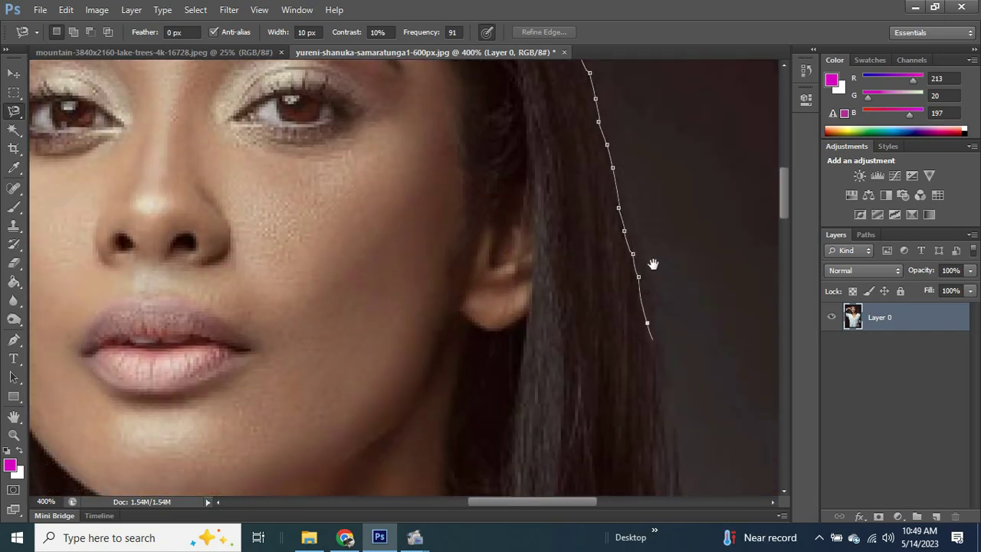
scroll(652, 263, down, 4)
scroll(664, 352, down, 4)
scroll(611, 240, right, 5)
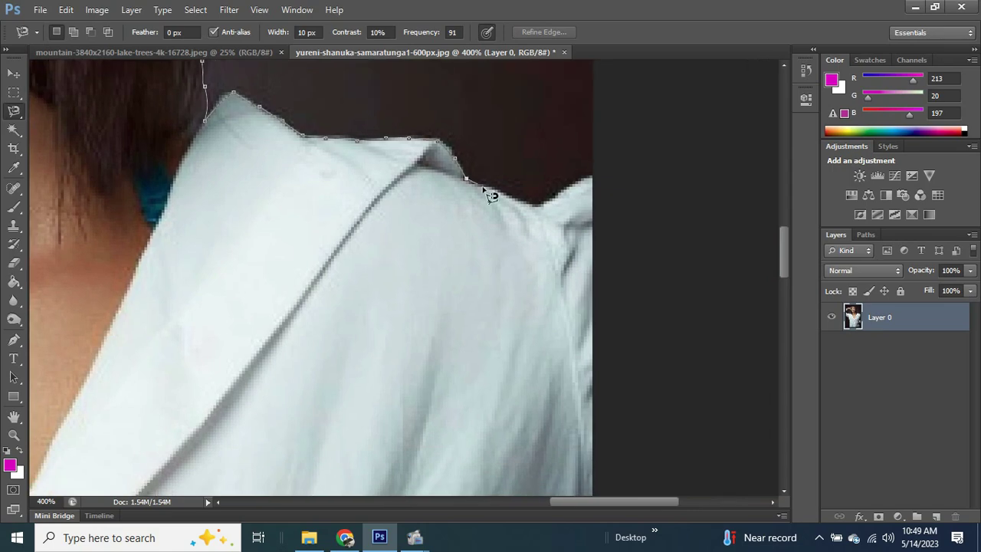
scroll(610, 191, up, 6)
scroll(621, 199, up, 4)
scroll(625, 169, left, 1)
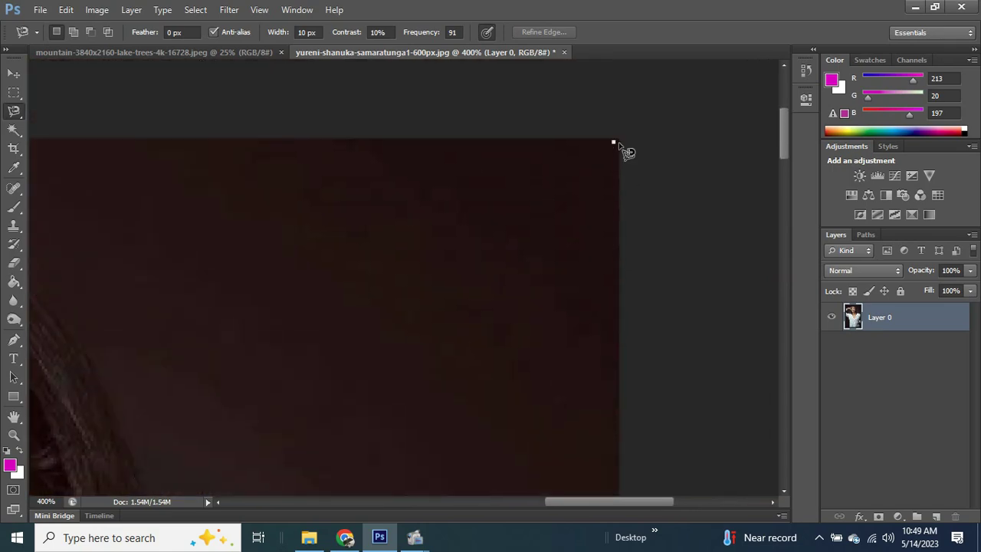
click(652, 207)
key(ctrl+0)
Quick-select the backdrop left of her hair, subtract the neck, delete it and deselect
key(w)
key(shift+w)
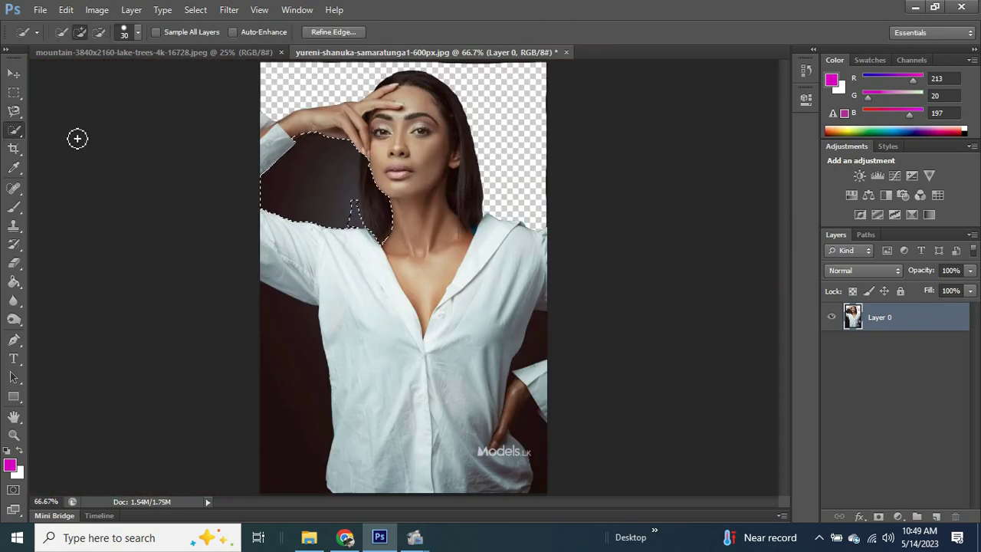
click(98, 32)
drag(376, 157, 388, 216)
key(Delete)
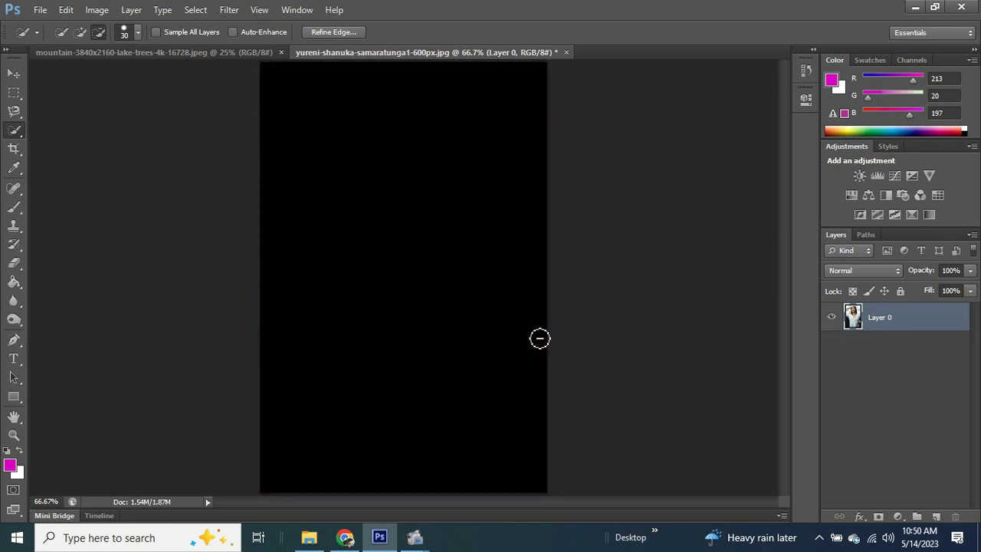
key(ctrl+d)
Try selecting the dark area beside her hand, undoing and redoing the attempts
mouse_move(537, 383)
mouse_down()
mouse_move(510, 388)
mouse_move(511, 430)
mouse_up()
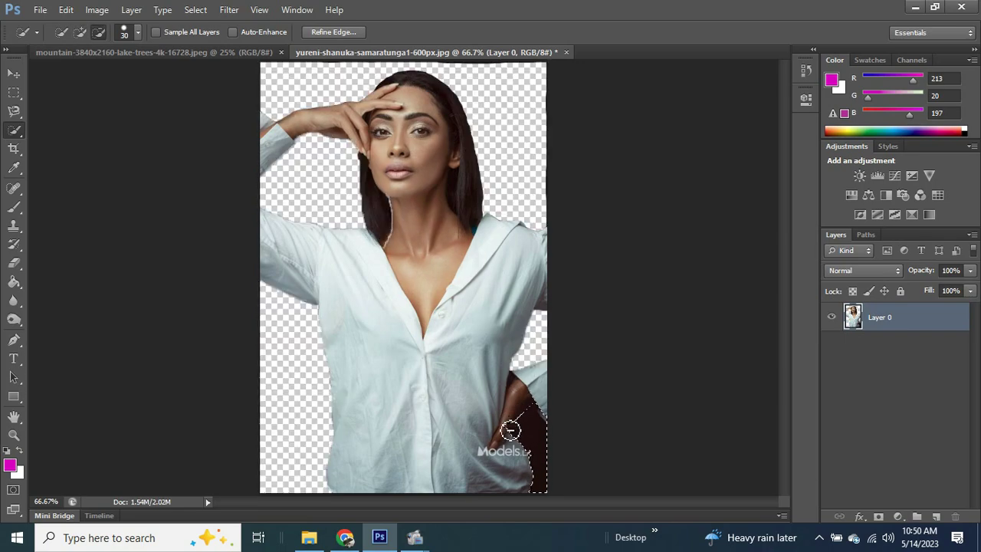
key(v)
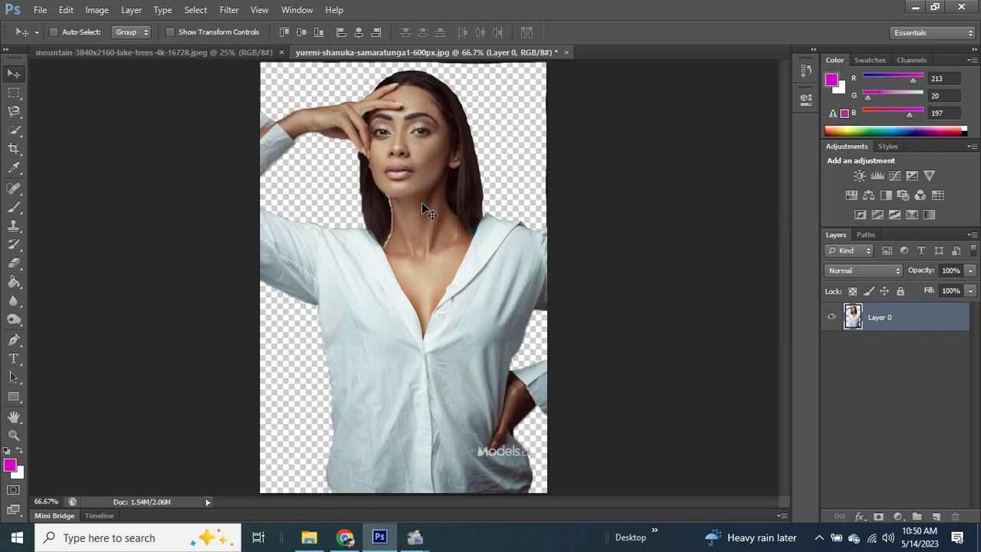
key(ctrl+z)
key(ctrl+z)
key(w)
click(98, 32)
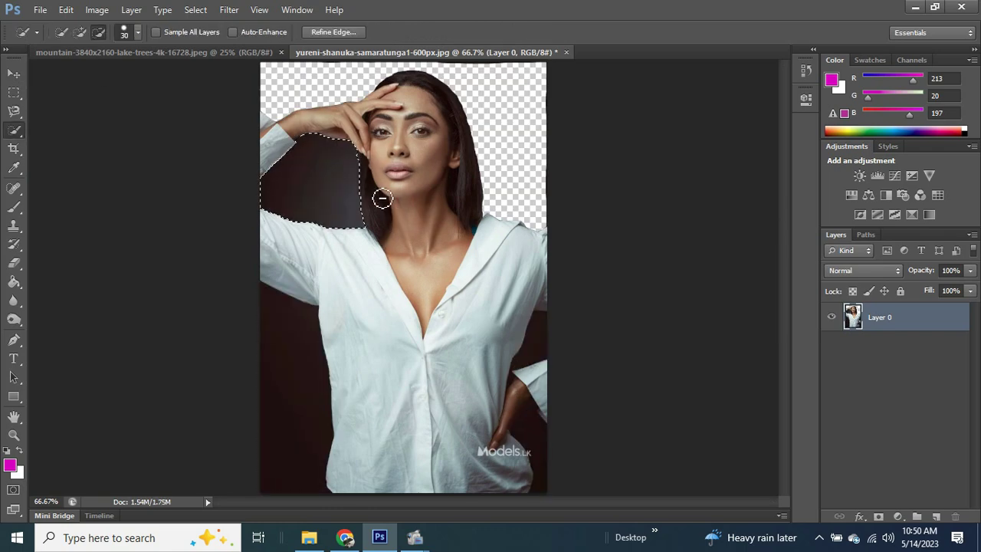
key(ctrl+z)
key(ctrl+shift+z)
key(ctrl+shift+z)
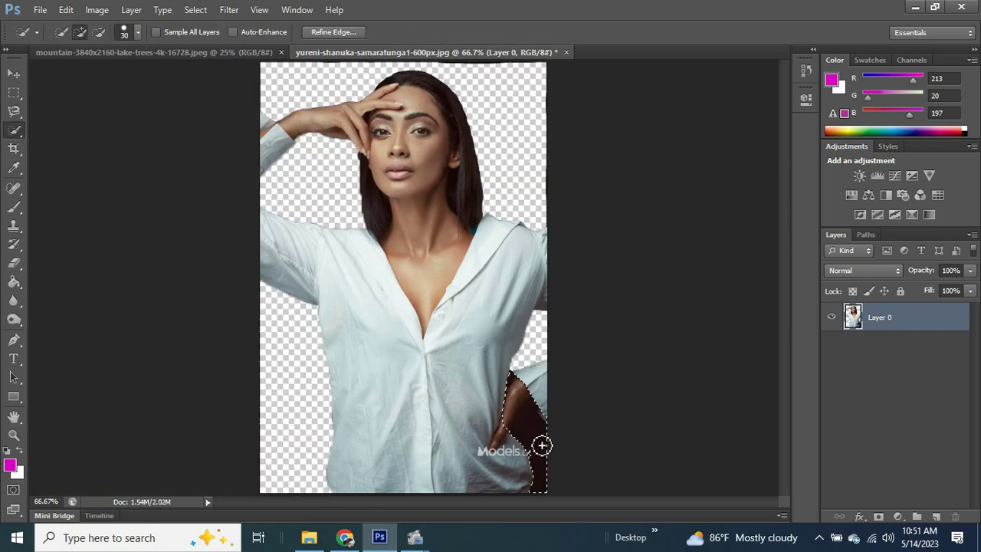
key(ctrl+z)
Trace the dark area beside the arm with the Magnetic Lasso and delete it
scroll(550, 429, up, 1)
scroll(298, 329, up, 2)
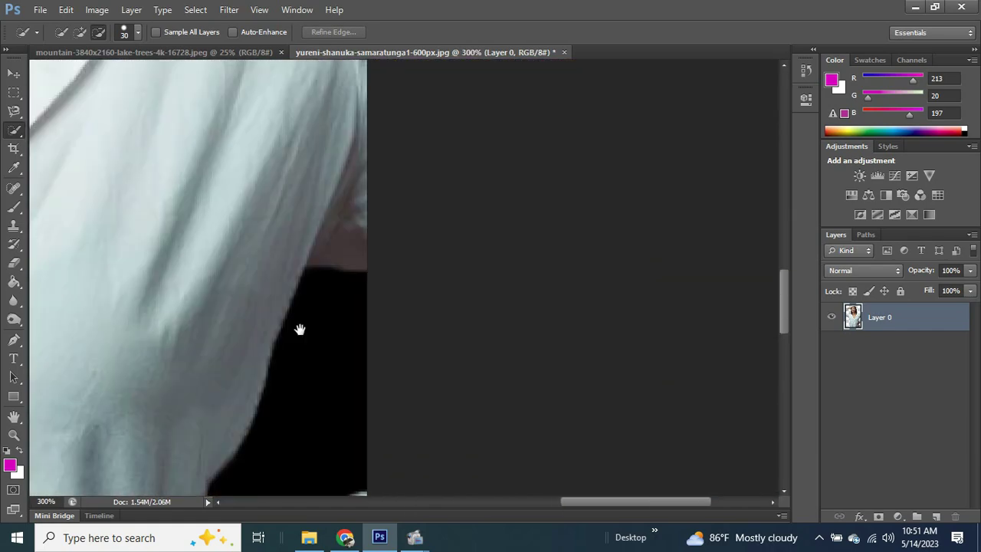
key(ctrl+shift+z)
key(l)
key(Return)
key(Delete)
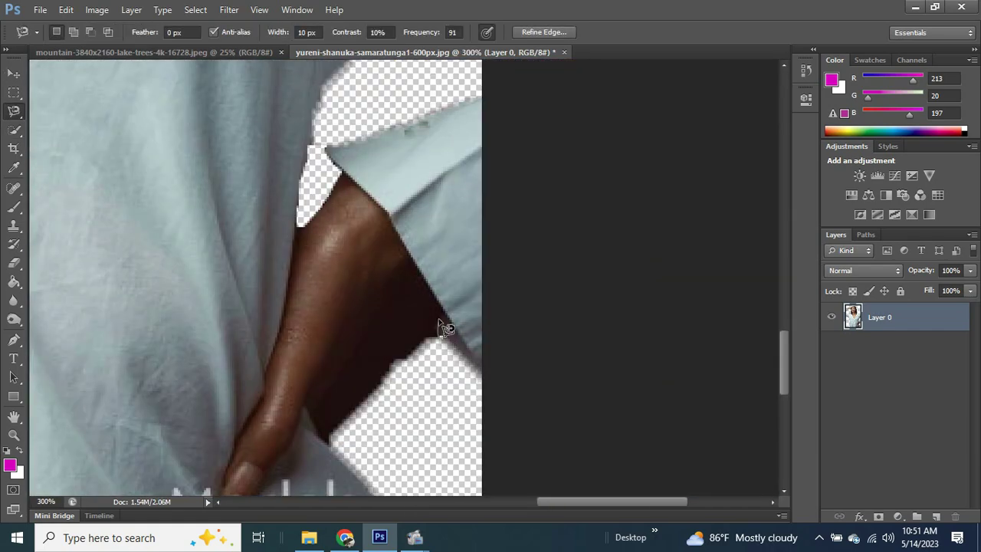
Trace and delete the dark patch inside the arm, then zoom out to the whole portrait
click(329, 443)
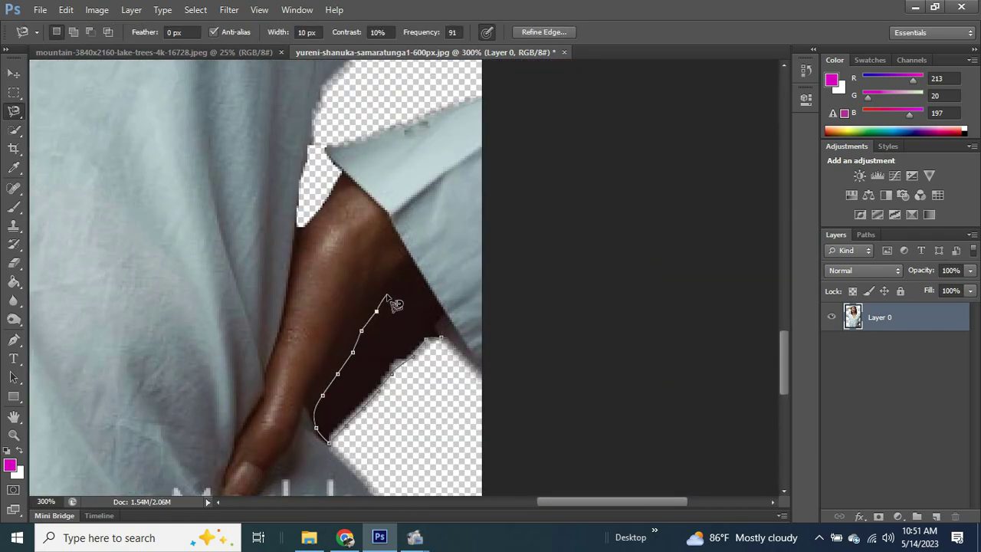
key(Return)
key(Delete)
key(ctrl+0)
Add a layer beneath the portrait, fill it white, and merge it with the portrait
key(v)
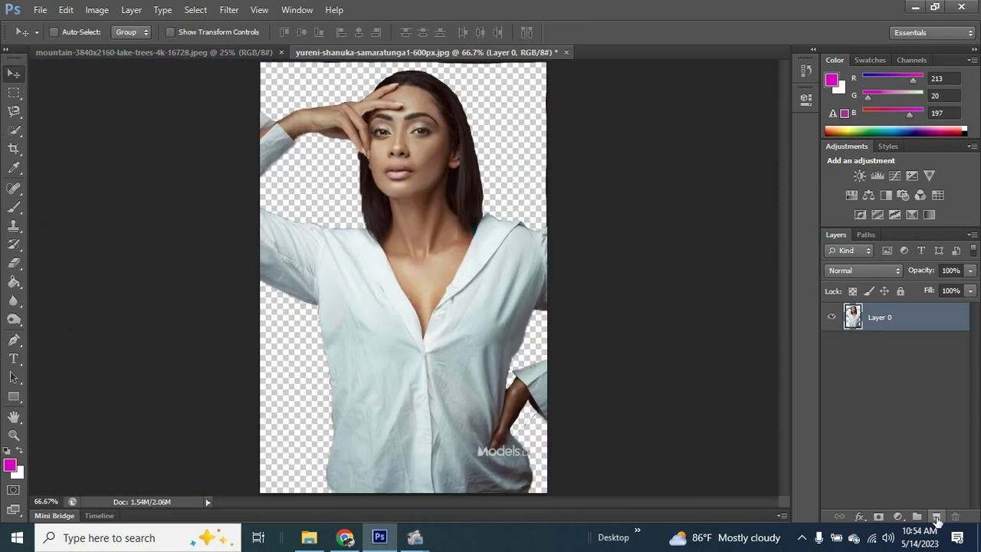
ctrl+click(937, 517)
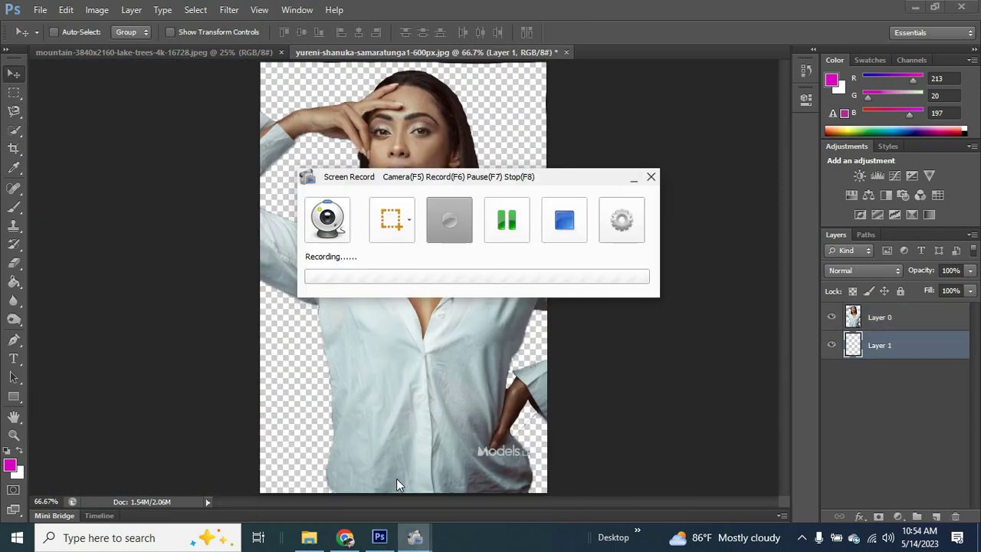
key(g)
key(x)
click(528, 195)
key(v)
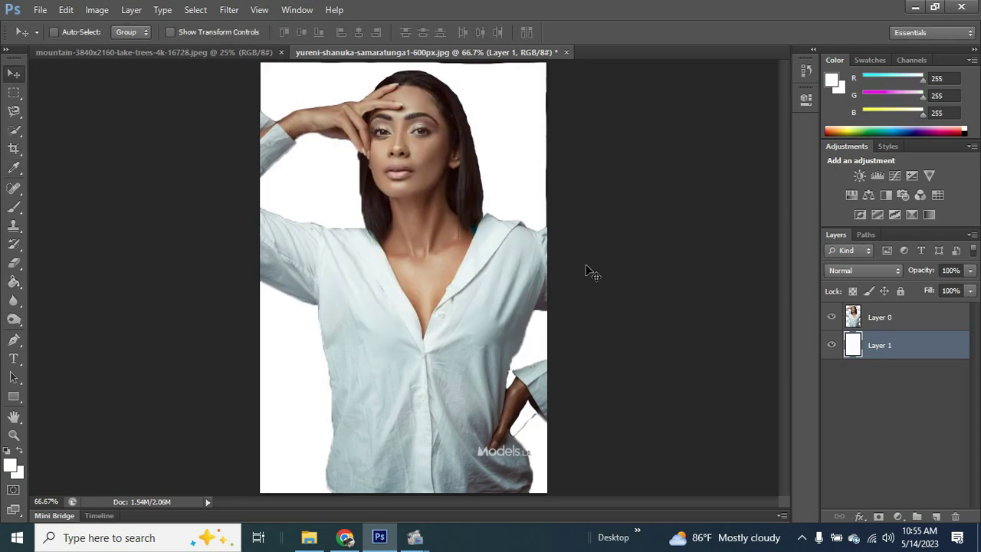
key(ctrl+shift+e)
Select the woman, refine the edge with View On Black, and output to a new layer
key(w)
drag(541, 268, 537, 270)
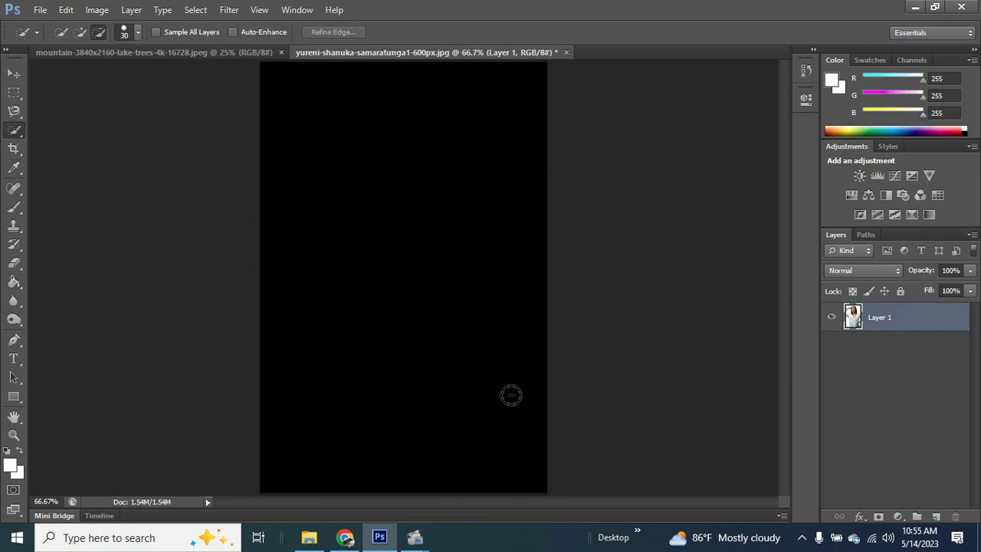
key(ctrl+alt+r)
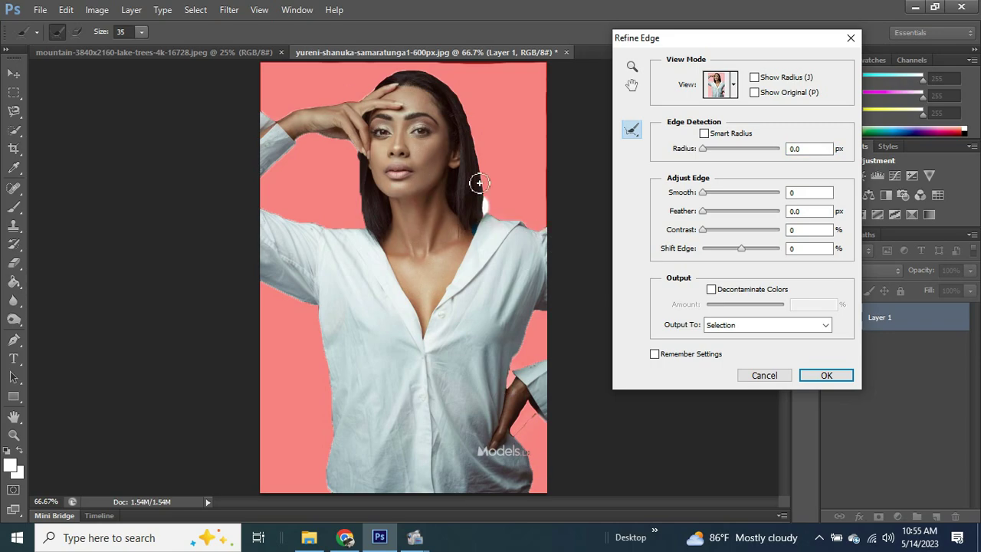
key(Return)
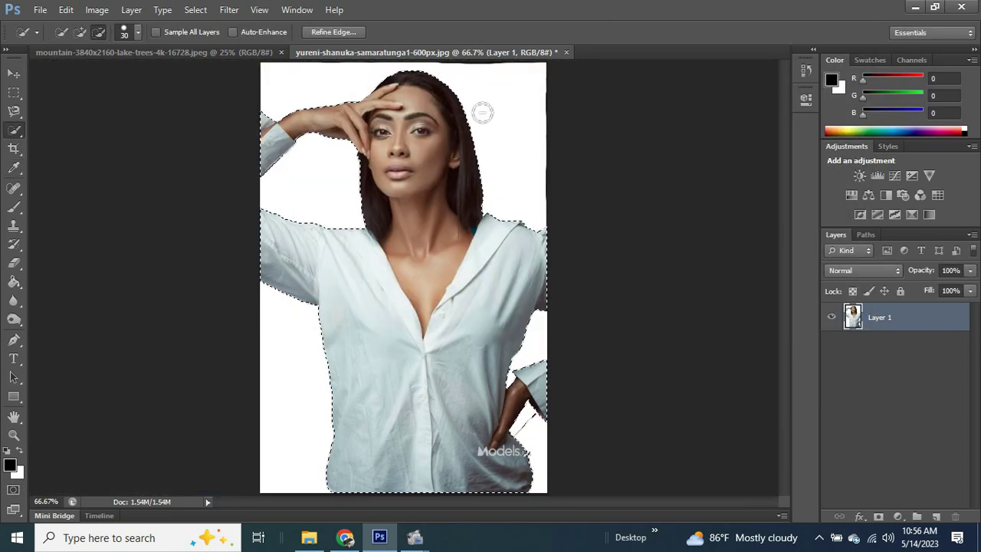
key(ctrl+alt+r)
click(721, 84)
click(823, 376)
click(824, 376)
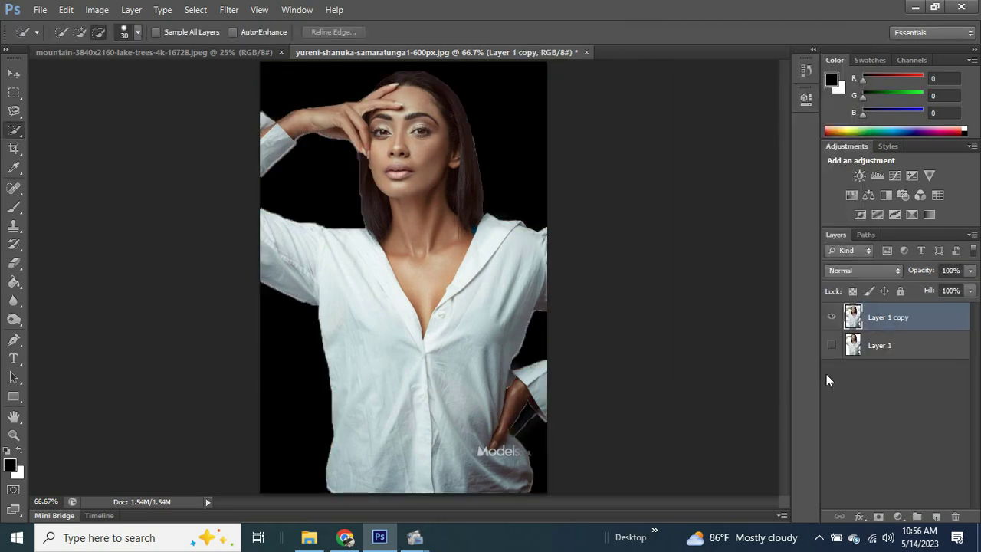
Crop the bottom edge up to remove the watermark strip
key(c)
drag(403, 492, 403, 469)
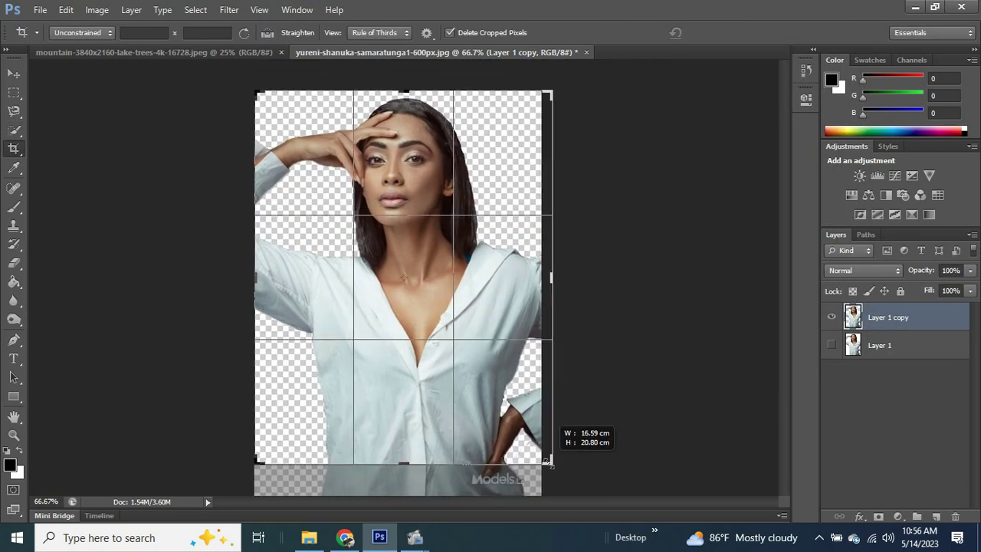
key(Return)
Bring the mountain-lake scene into the portrait and scale it to fit the canvas
key(v)
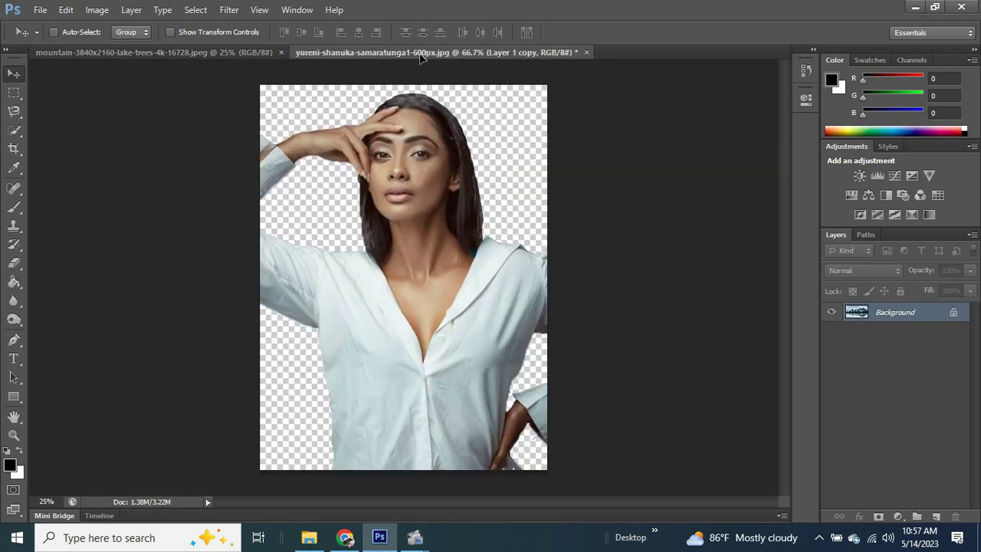
drag(881, 317, 871, 345)
key(ctrl+t)
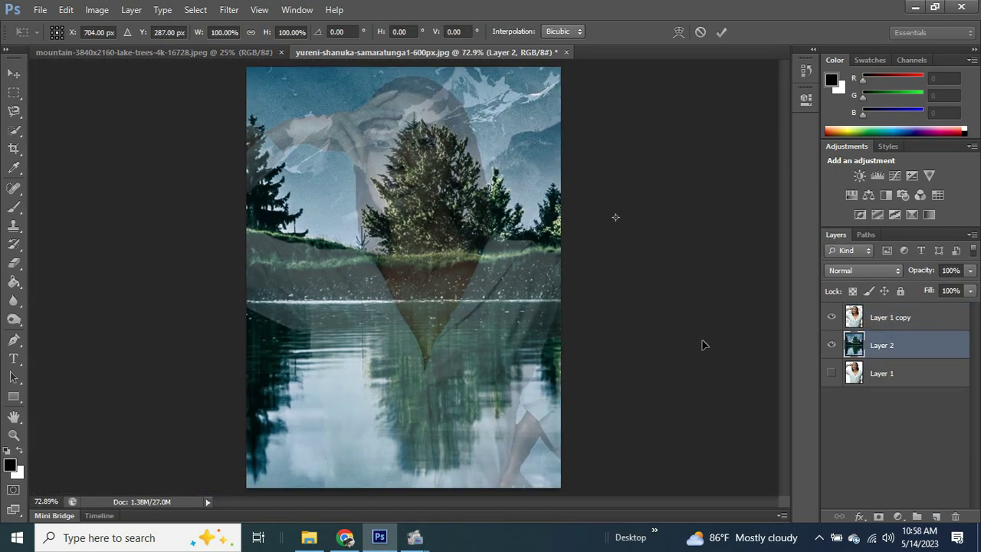
key(ctrl+minus)
drag(526, 469, 333, 219)
drag(310, 164, 434, 298)
key(Return)
key(ctrl+0)
click(853, 317)
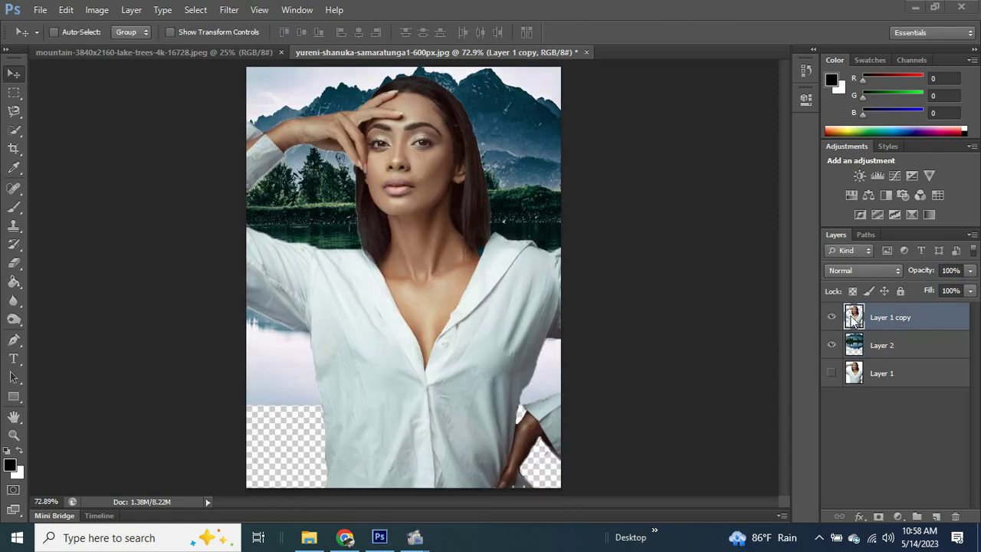
Mask the mountain layer to the woman's outline and move it above her cutout
ctrl+click(853, 318)
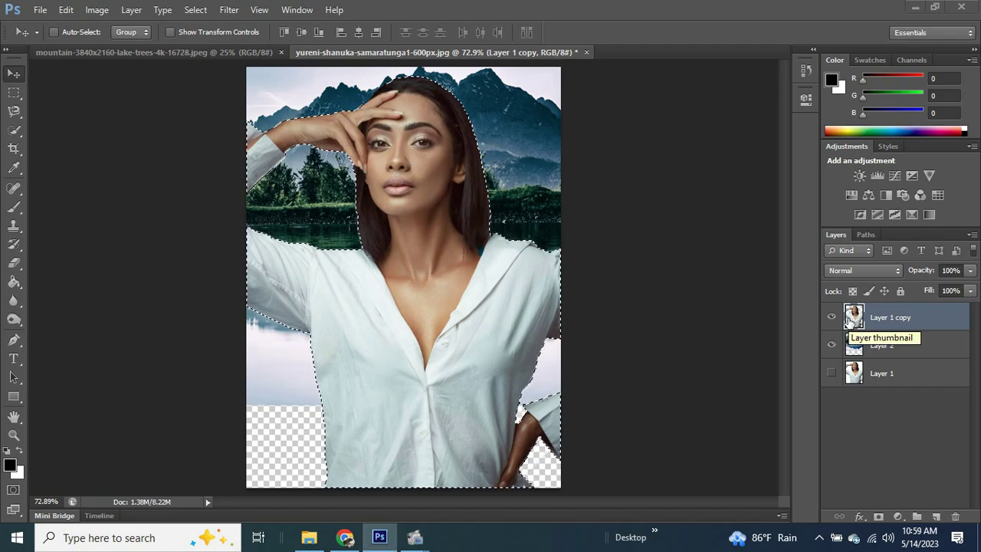
click(892, 345)
click(878, 517)
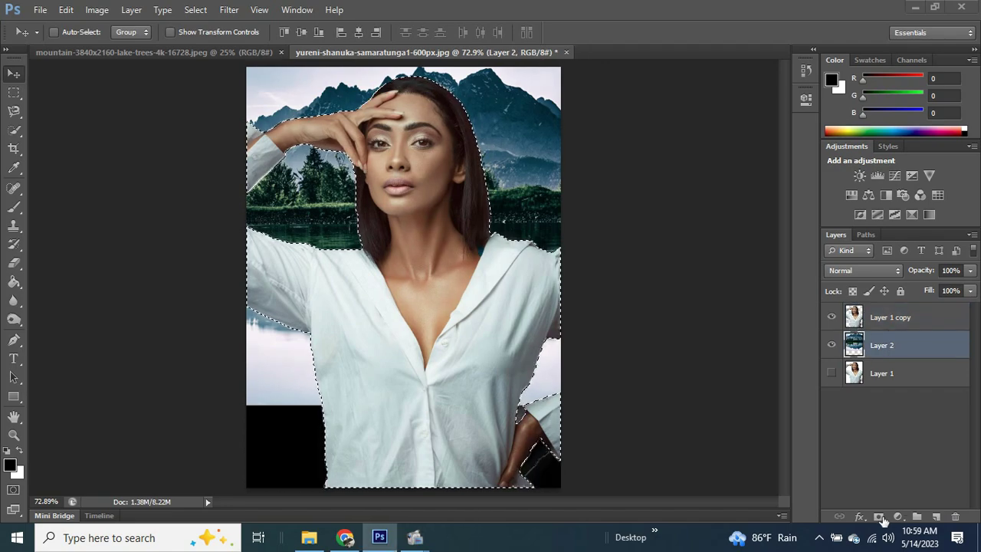
drag(881, 345, 870, 331)
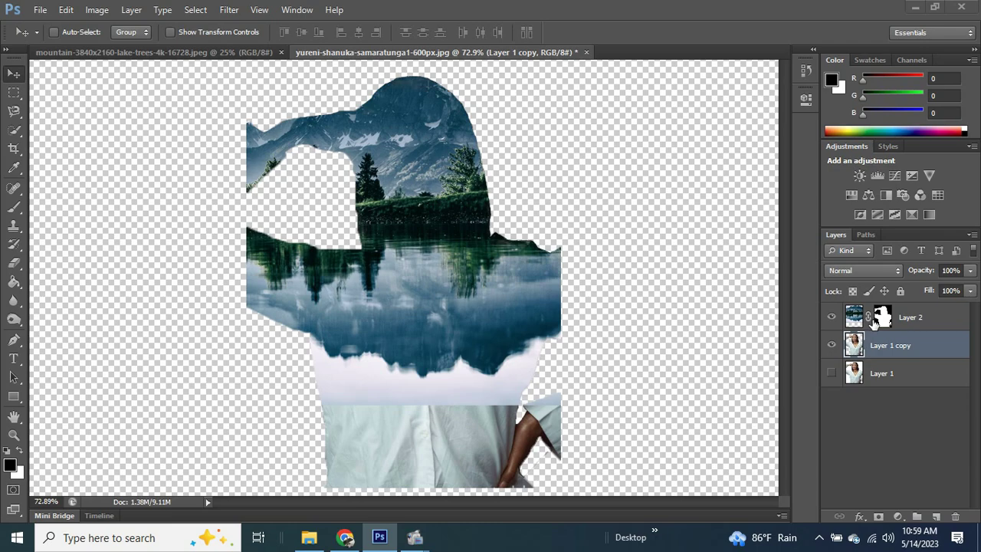
Pick a hard round brush, then add a white-filled masked layer and delete it again
click(13, 207)
click(73, 32)
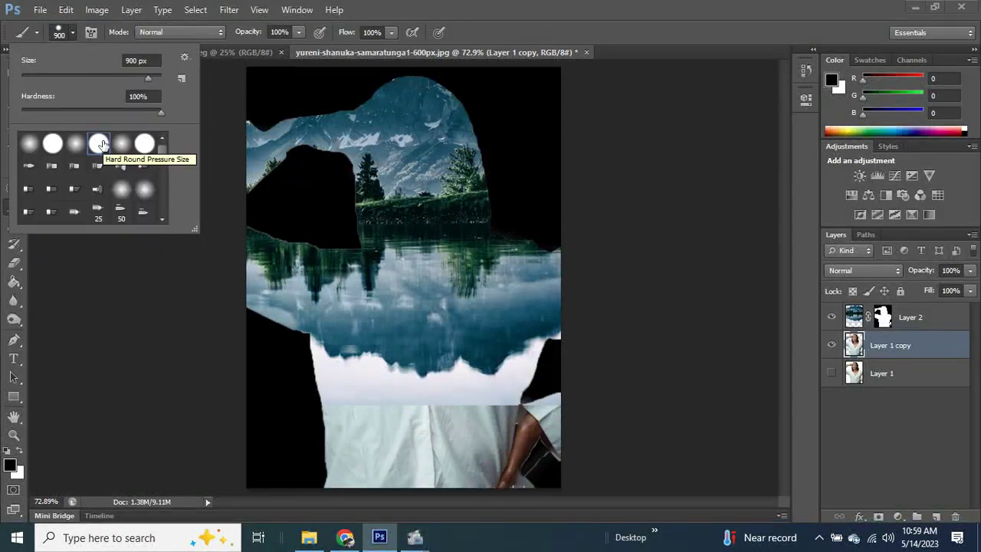
double_click(102, 144)
key(x)
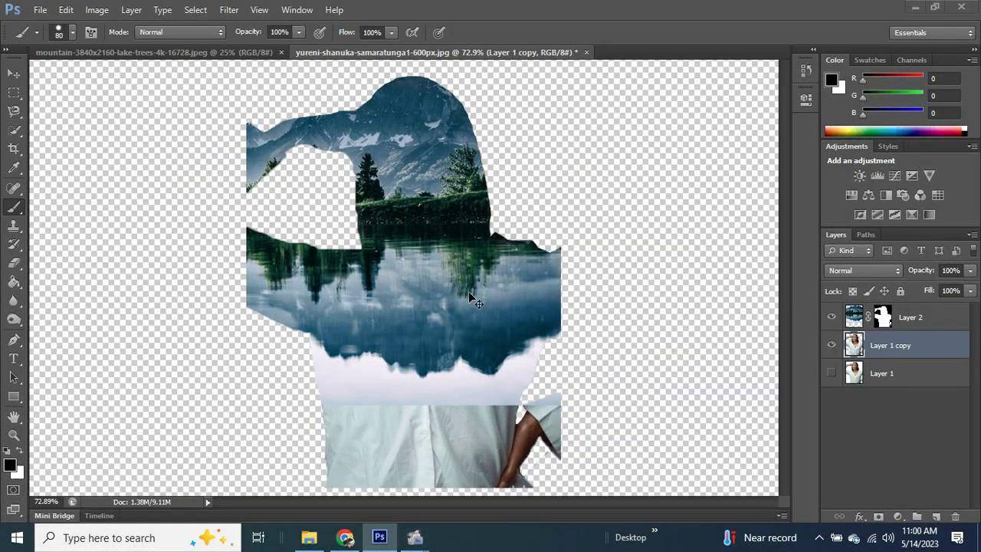
ctrl+click(937, 519)
key(g)
click(296, 368)
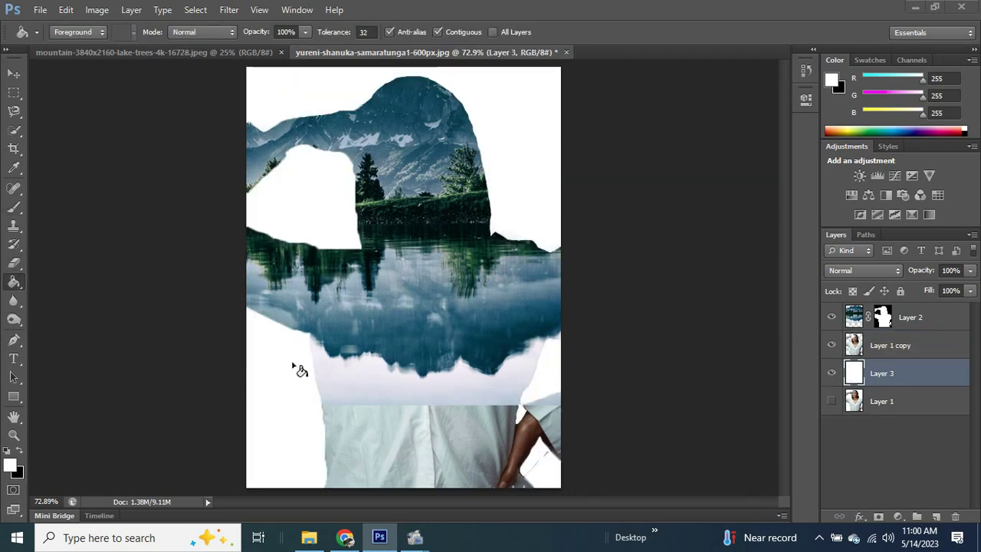
key(v)
click(879, 517)
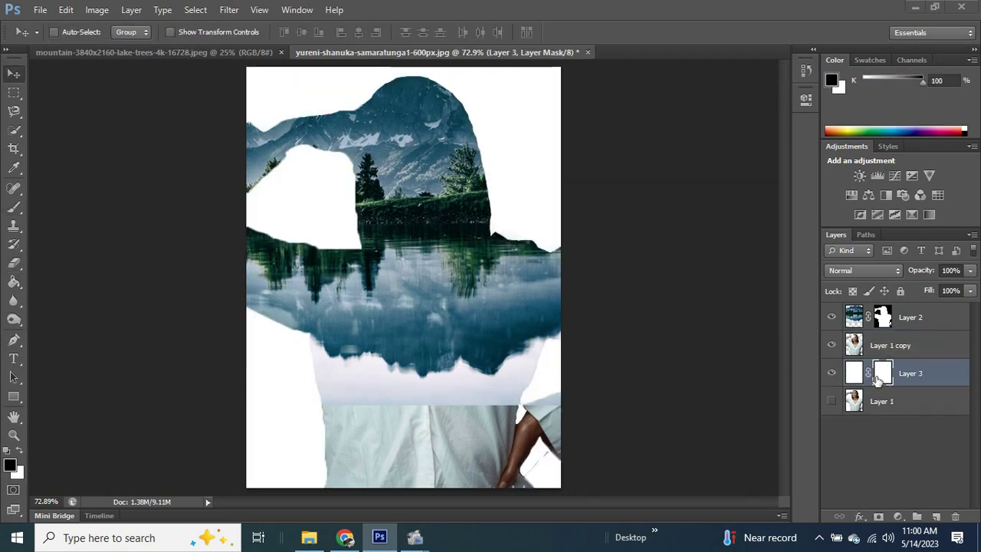
key(Delete)
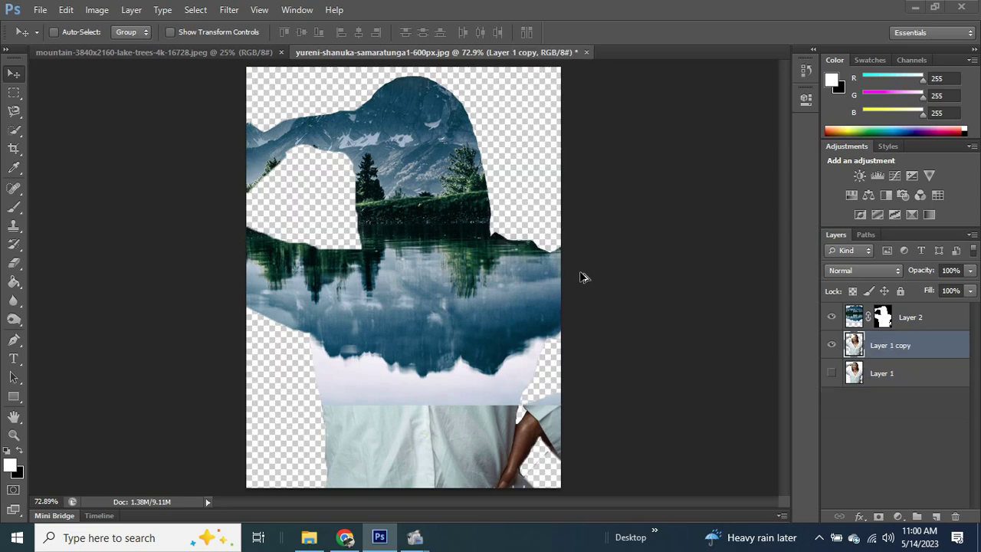
Duplicate the woman's cutout layer and move the copy to the top of the stack
right_click(893, 345)
click(843, 72)
key(Return)
drag(893, 345, 886, 303)
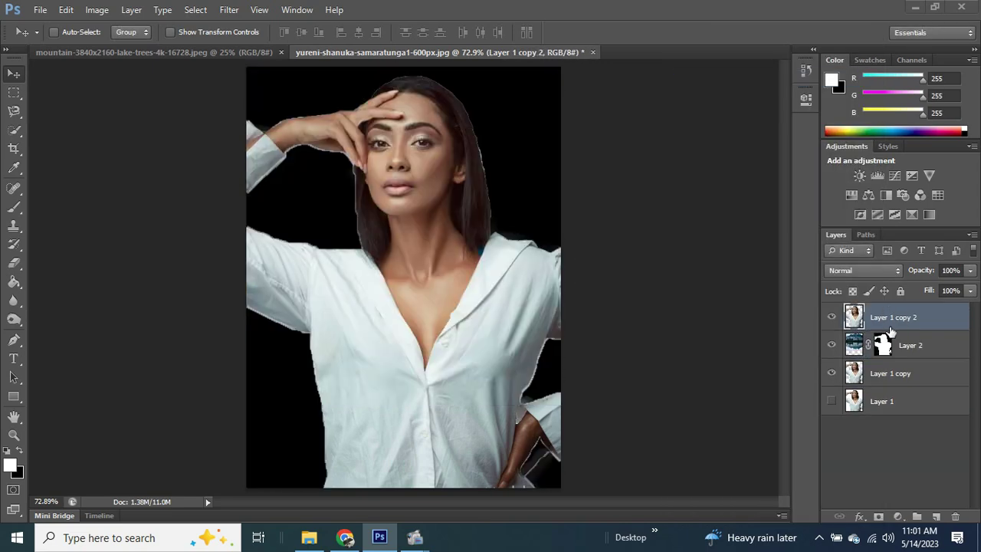
Desaturate the top woman copy, set it to Multiply, and shift the mountain scene lower
click(132, 9)
click(273, 390)
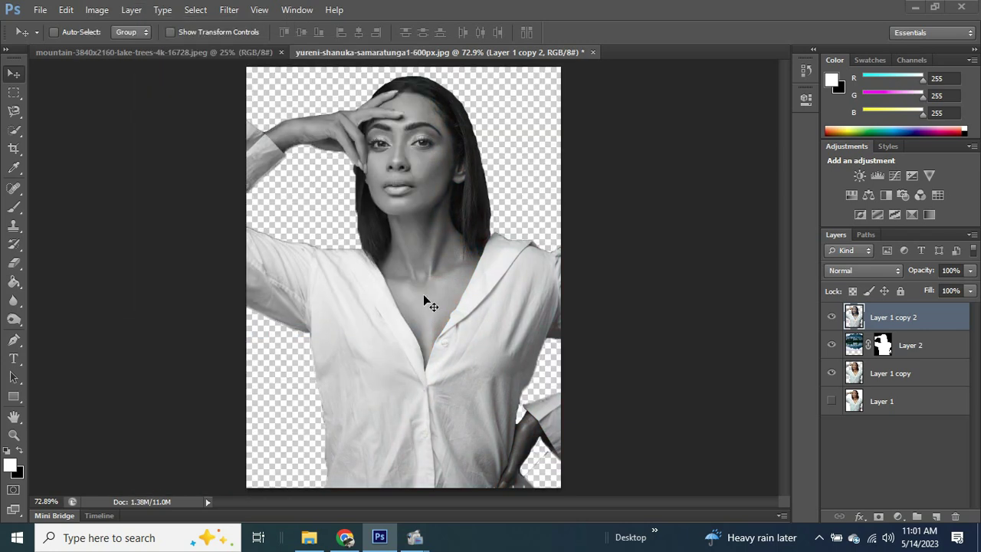
click(863, 270)
click(843, 49)
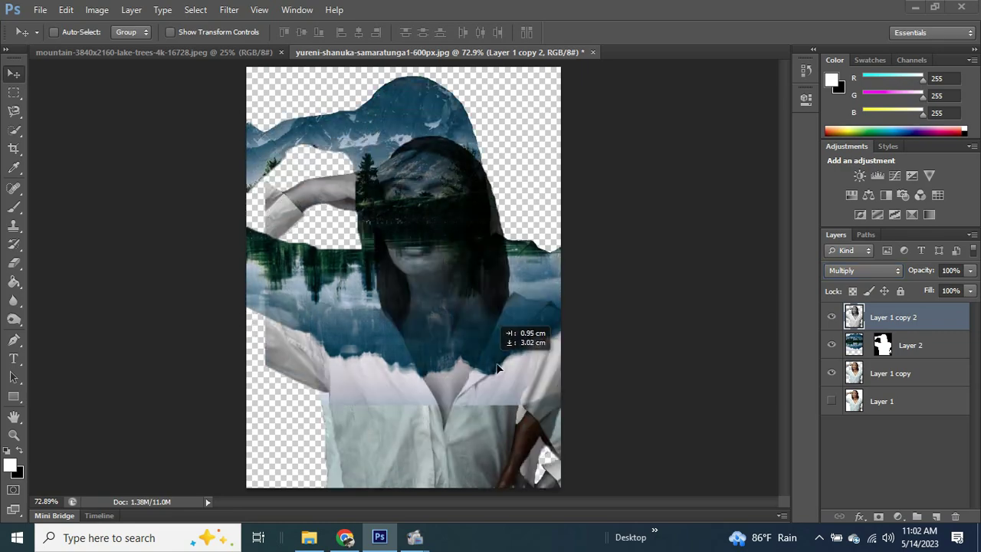
click(911, 345)
mouse_move(477, 237)
mouse_down()
mouse_move(473, 274)
mouse_move(473, 262)
mouse_move(458, 269)
mouse_up()
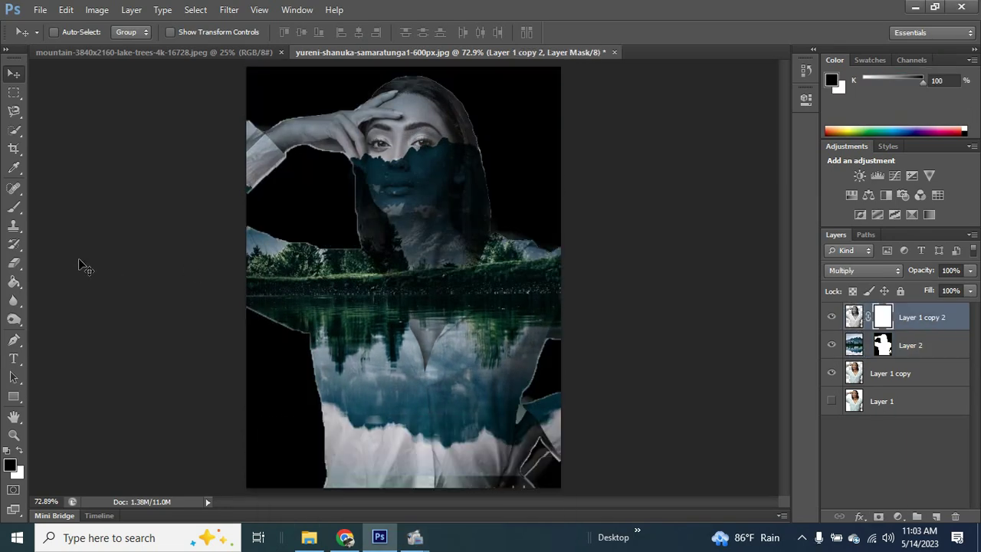
Set up a 100 px hard round brush and paint over the face on the grayscale woman's mask
click(515, 273)
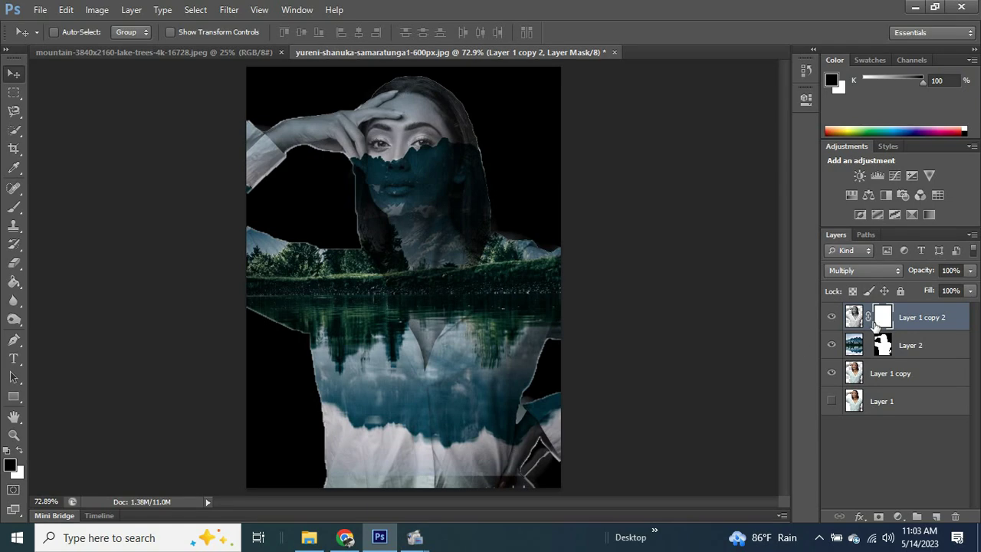
click(13, 207)
click(69, 204)
click(72, 32)
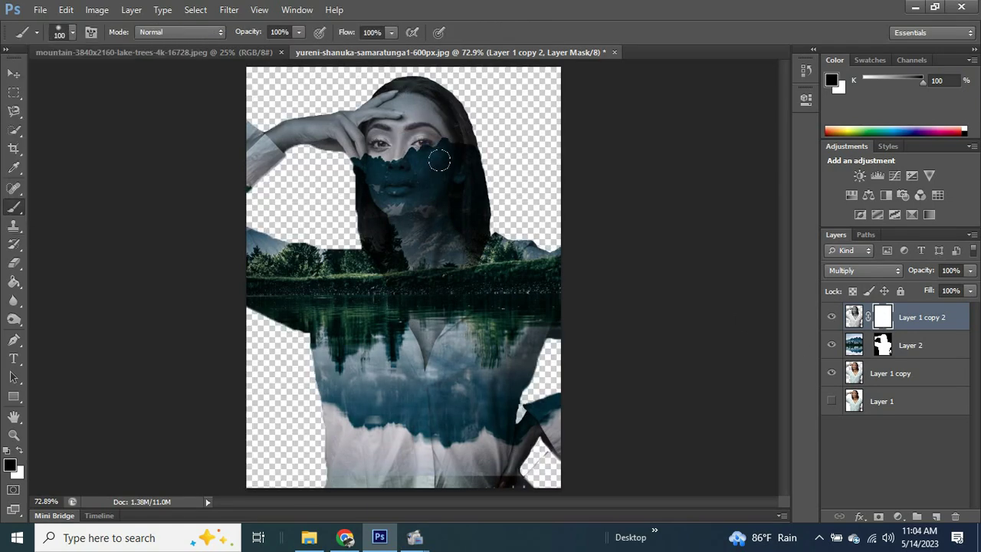
drag(437, 153, 443, 178)
key(ctrl+z)
click(72, 32)
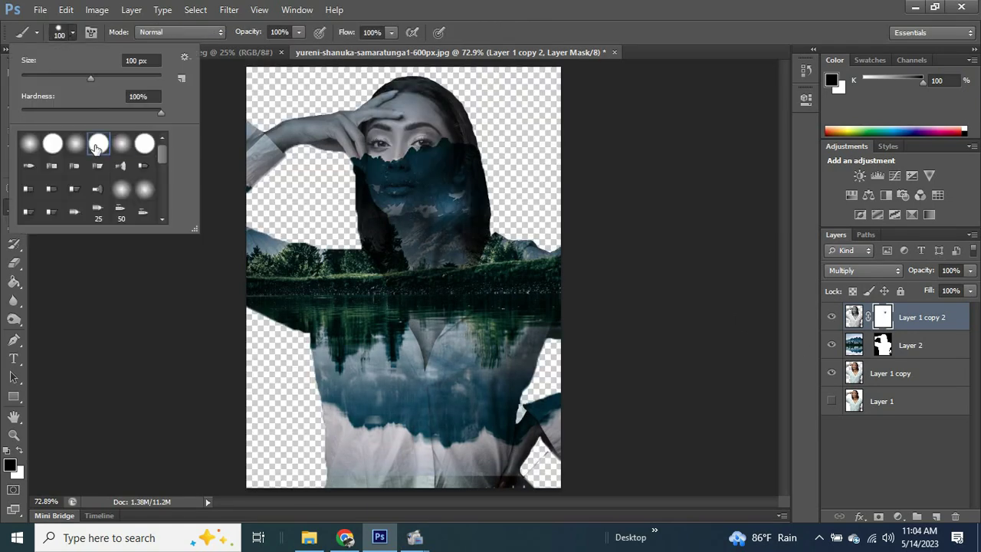
click(349, 184)
key(x)
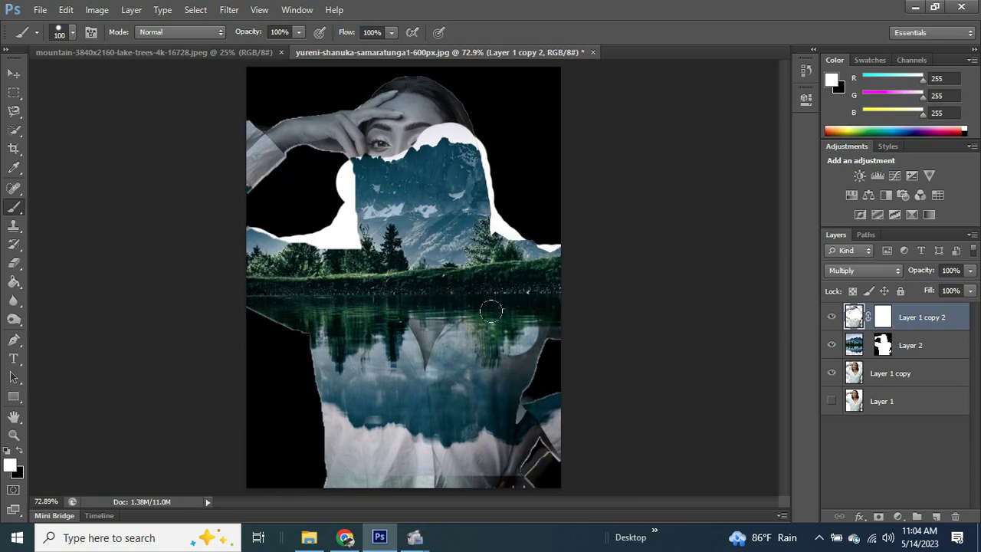
Paint black on the mask over the right hair and lower shirt, enlarging the brush to 149
key(x)
drag(529, 177, 537, 253)
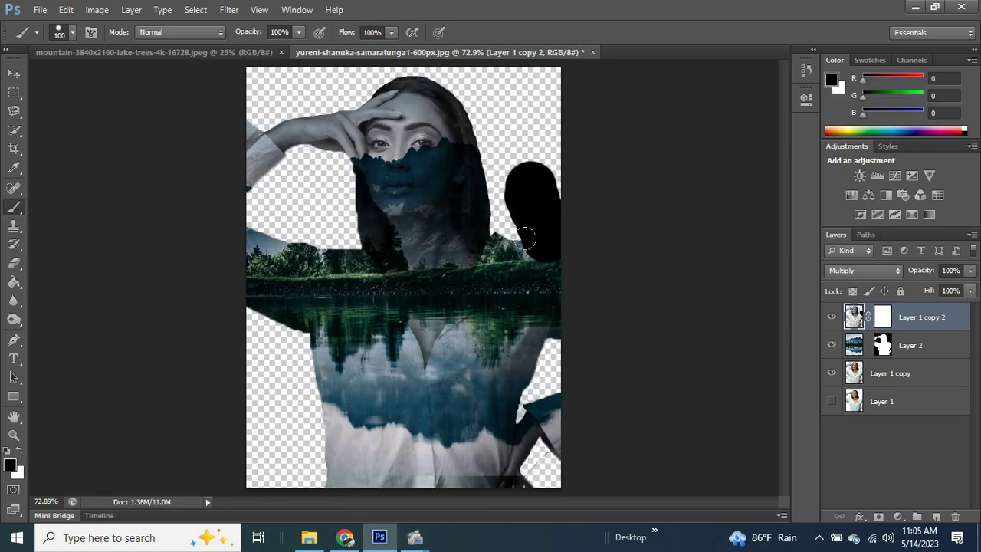
drag(475, 177, 483, 253)
click(72, 32)
mouse_move(298, 463)
mouse_down()
mouse_move(330, 429)
mouse_move(529, 460)
mouse_move(366, 385)
mouse_up()
drag(450, 158, 472, 245)
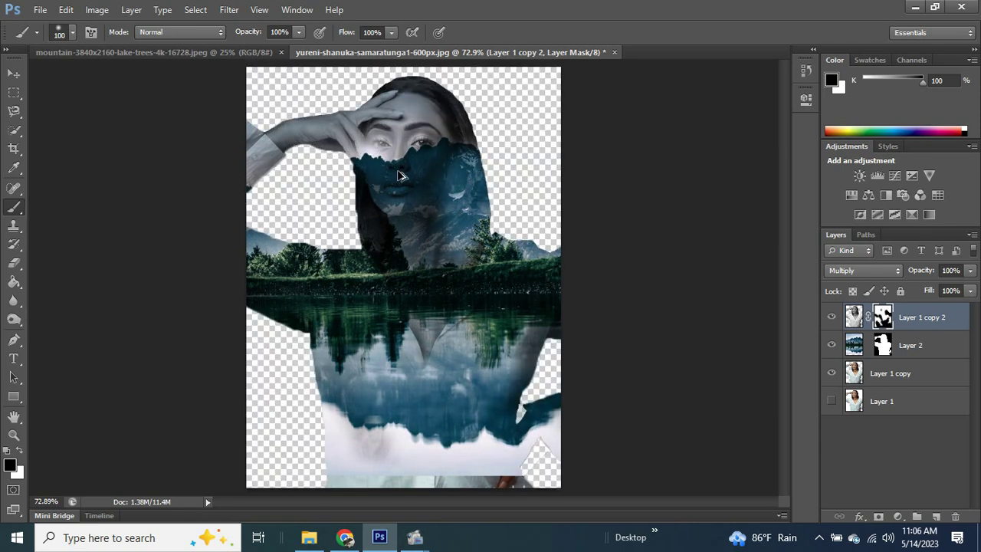
click(72, 32)
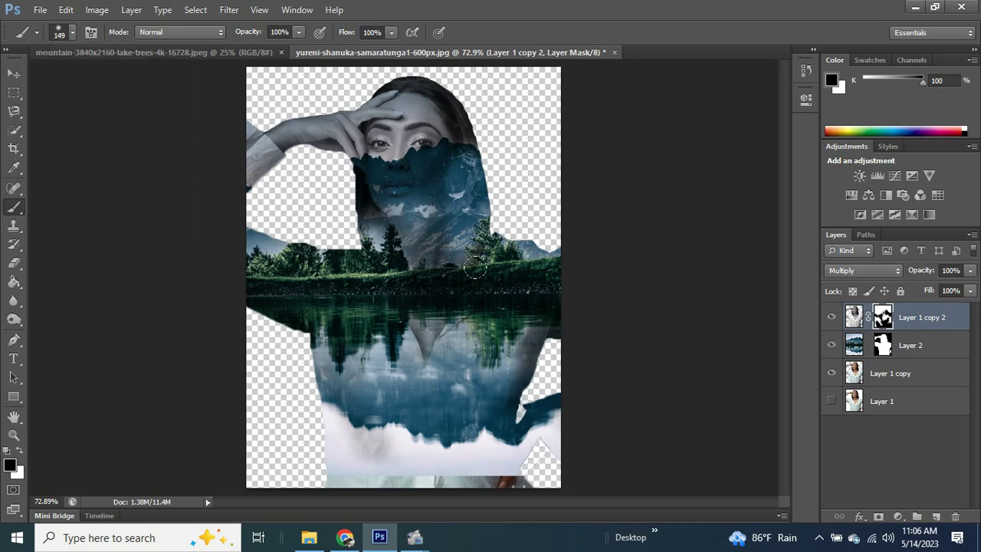
Set the mountain layer's opacity to 63%
click(911, 345)
click(950, 271)
text(63)
key(Return)
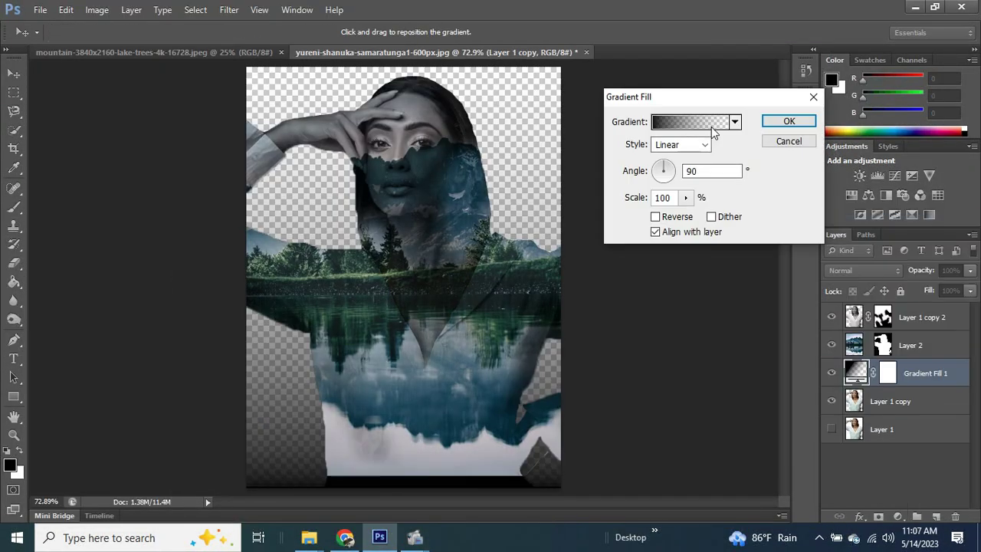
Make the gradient fill a radial black-to-white gradient and adjust its angle and scale
click(735, 121)
click(736, 122)
click(681, 144)
click(674, 171)
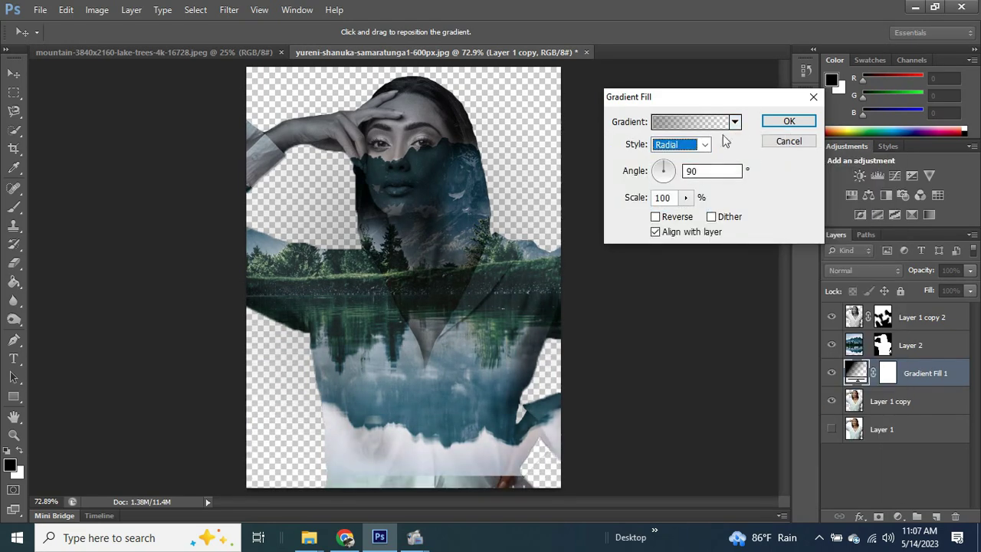
click(736, 122)
click(625, 151)
click(689, 188)
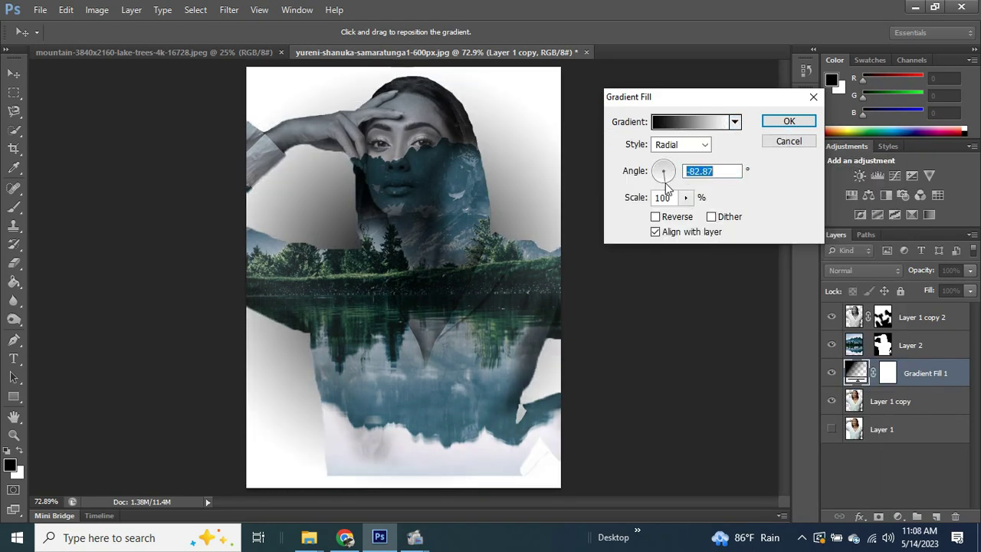
mouse_move(664, 170)
mouse_down()
mouse_move(656, 173)
mouse_move(706, 215)
mouse_move(682, 215)
mouse_move(712, 217)
mouse_move(684, 209)
mouse_up()
Reverse the gradient, set its scale to 505, confirm, then merge the visible layers
click(735, 122)
click(701, 171)
key(alt+r)
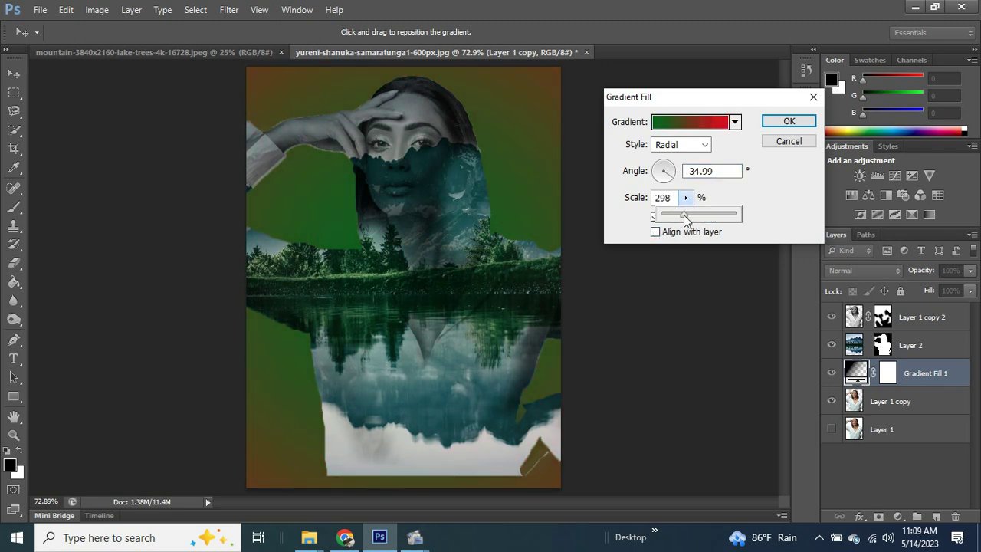
click(690, 122)
click(357, 101)
click(616, 87)
drag(686, 198, 705, 217)
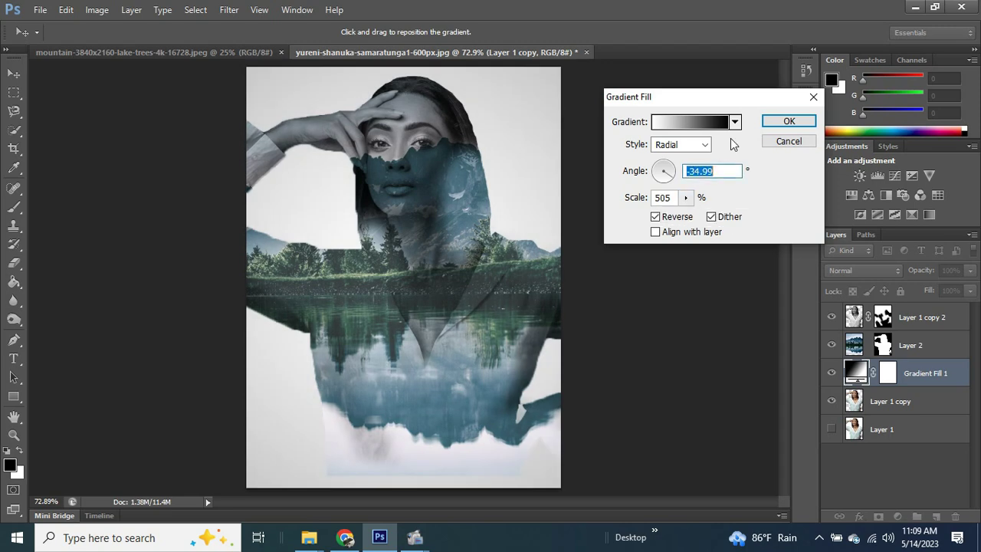
key(Return)
key(b)
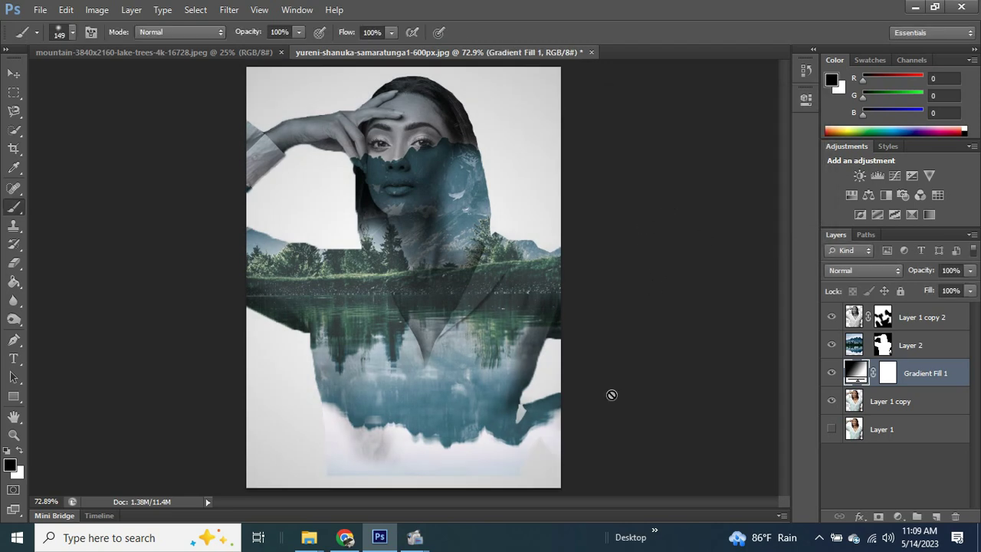
key(ctrl+shift+e)
Brighten the background toward white with a Curves layer and a slightly raised Brightness/Contrast layer
key(v)
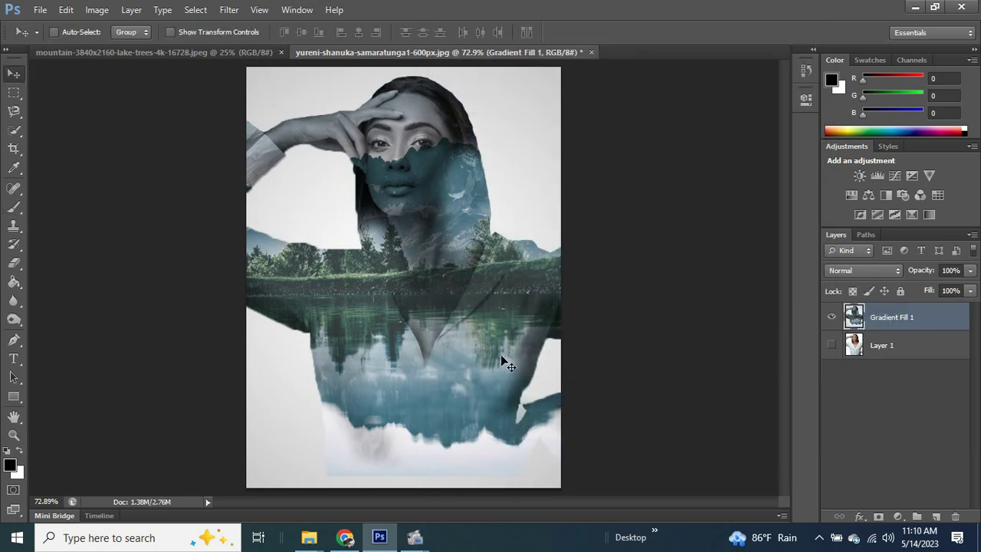
click(898, 517)
click(867, 289)
drag(621, 314, 628, 316)
drag(765, 315, 736, 319)
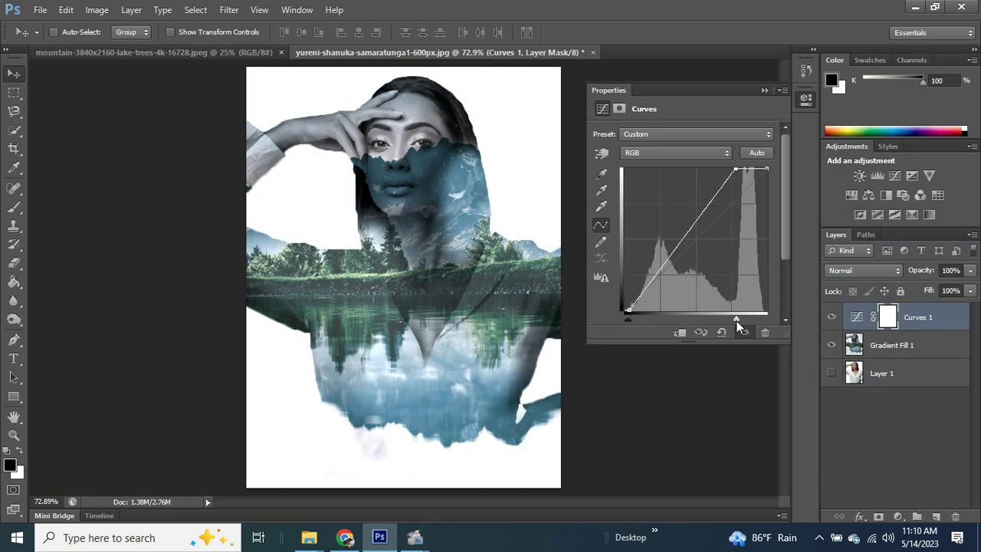
click(898, 517)
click(866, 257)
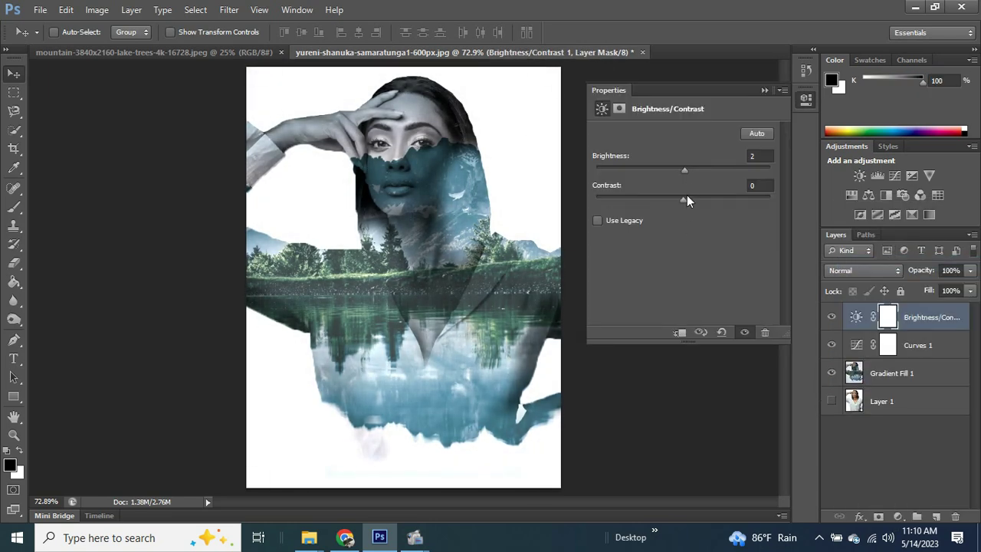
Merge visible layers, then dodge the face and lower water edge with a 200 px brush
key(ctrl+shift+e)
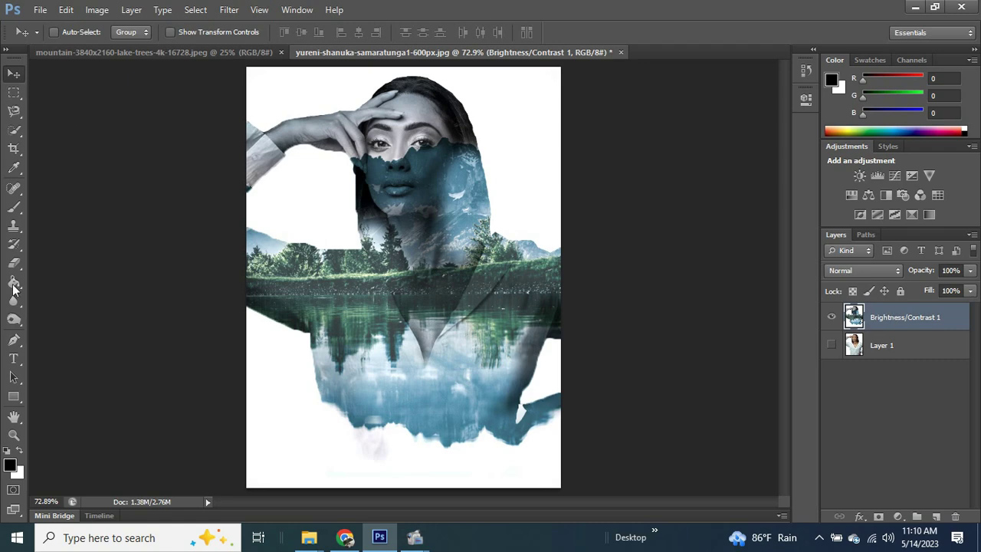
click(13, 319)
key(bracketright)
key(bracketright)
key(bracketright)
mouse_move(352, 115)
mouse_down()
mouse_move(437, 153)
mouse_move(452, 176)
mouse_up()
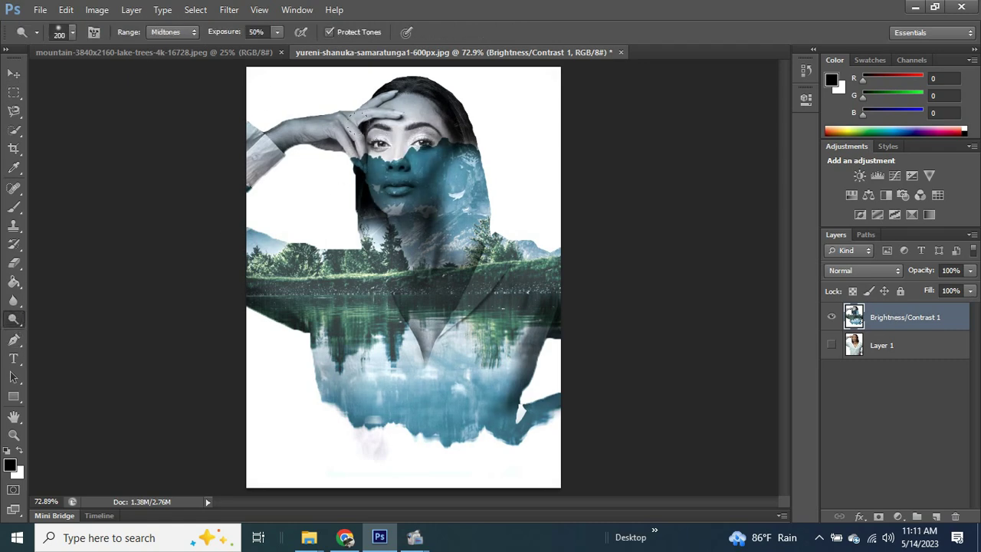
drag(398, 431, 229, 321)
key(v)
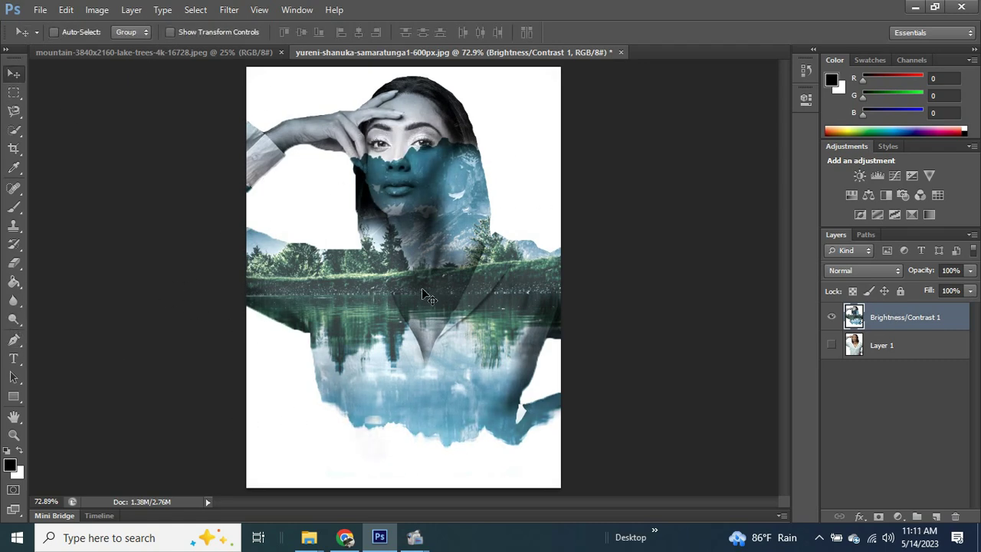
key(shift+o)
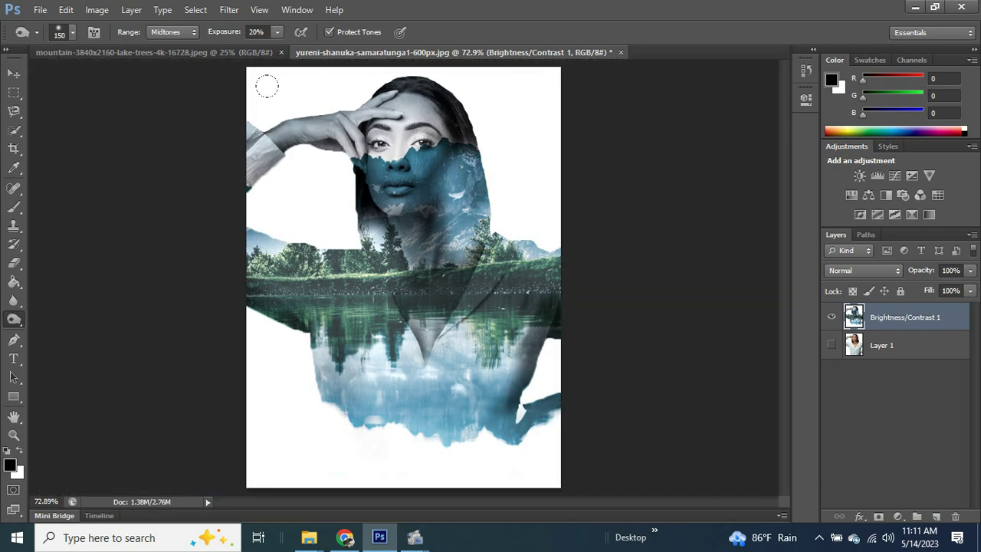
Open the Oil Paint filter and lower Stylization, Cleanliness, Scale and Bristle Detail
click(229, 9)
click(269, 115)
drag(858, 120, 801, 120)
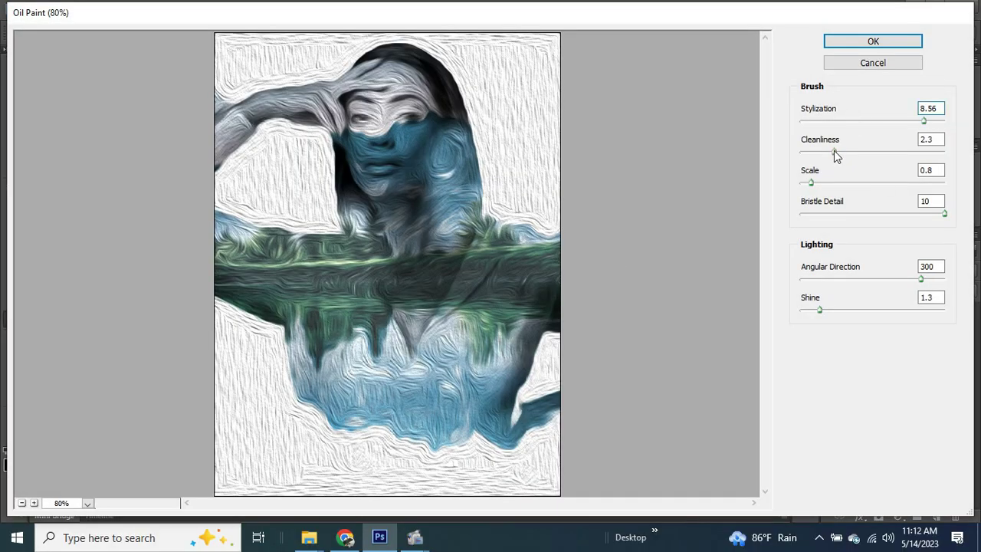
mouse_move(834, 151)
mouse_down()
mouse_move(821, 151)
mouse_move(807, 183)
mouse_up()
drag(944, 213, 807, 213)
mouse_move(920, 279)
mouse_down()
mouse_move(824, 282)
mouse_move(801, 310)
mouse_move(824, 309)
mouse_up()
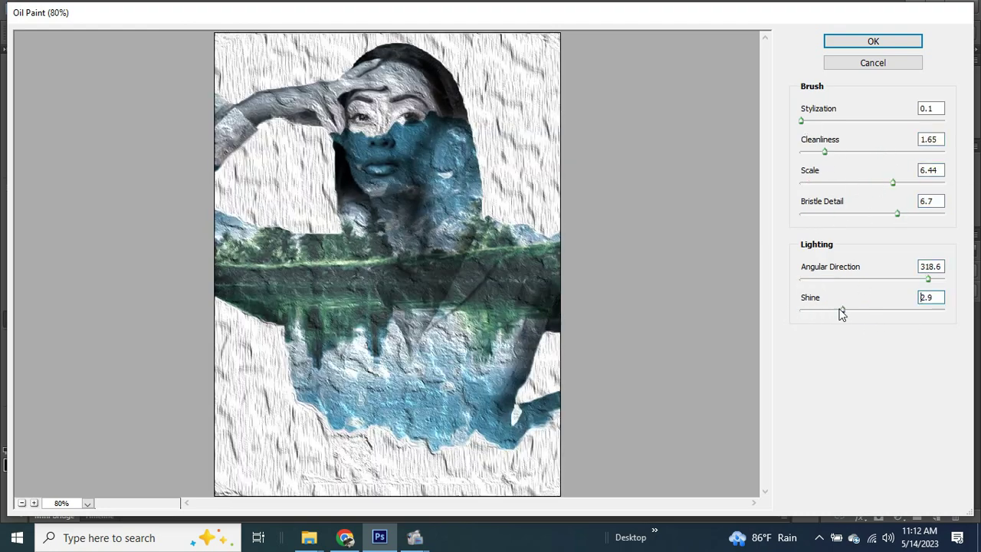
Try higher Oil Paint values: Cleanliness 5.5, Scale 8.17, Bristle Detail 1, Shine 1.05
drag(801, 120, 858, 120)
mouse_move(821, 151)
mouse_down()
mouse_move(880, 151)
mouse_move(918, 183)
mouse_up()
drag(898, 213, 815, 213)
click(801, 279)
click(809, 310)
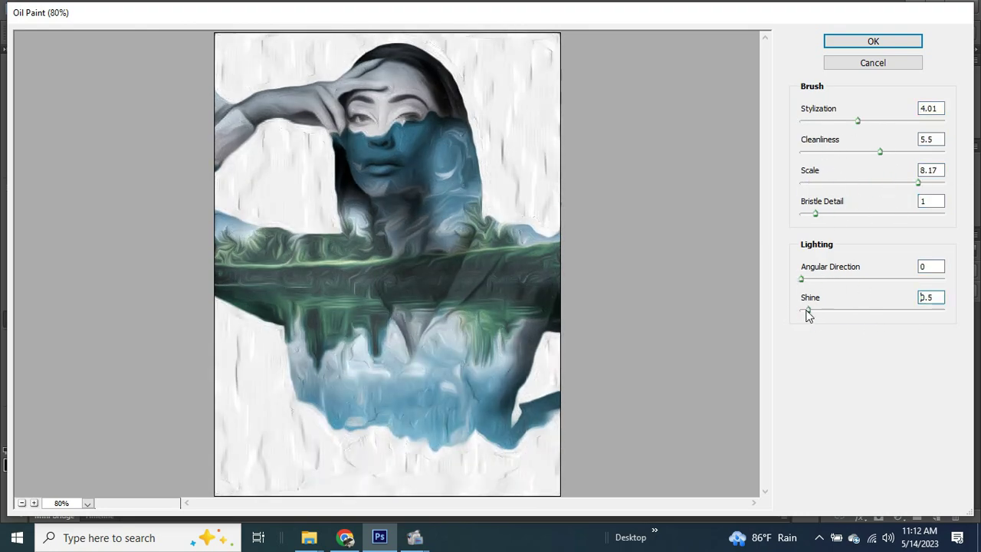
drag(806, 309, 815, 310)
Apply Oil Paint with Stylization 0.1, Scale 0.1, Bristle Detail 4.95, Angle 169.2, Shine 0.6
drag(858, 120, 803, 120)
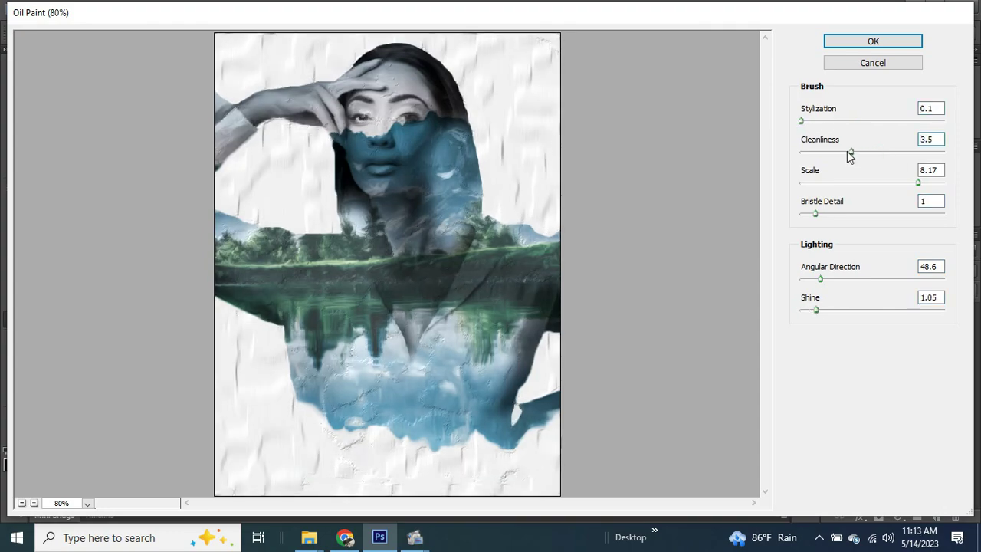
click(889, 182)
click(919, 213)
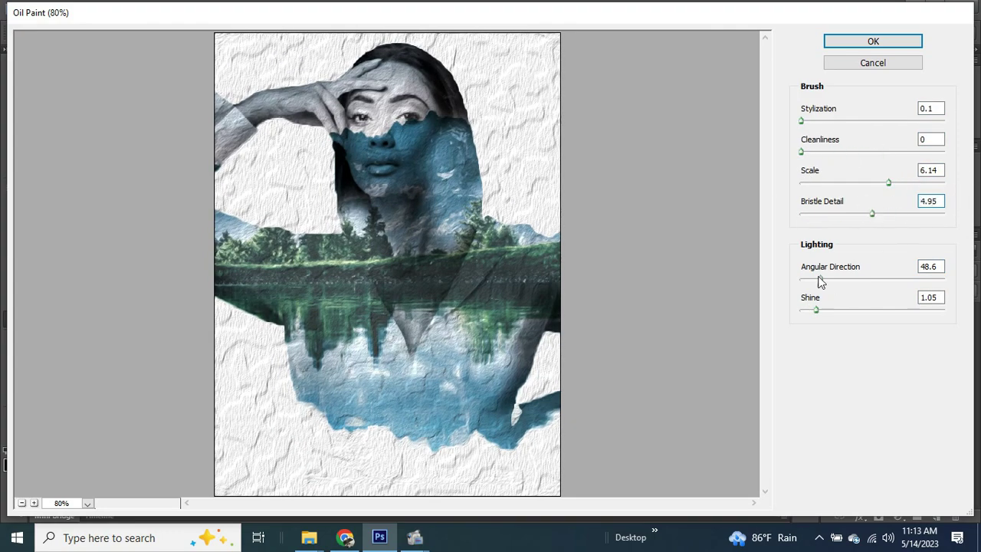
drag(888, 183, 801, 183)
mouse_move(803, 279)
mouse_down()
mouse_move(956, 291)
mouse_move(943, 281)
mouse_move(869, 279)
mouse_up()
mouse_move(815, 310)
mouse_down()
mouse_move(844, 313)
mouse_move(813, 311)
mouse_up()
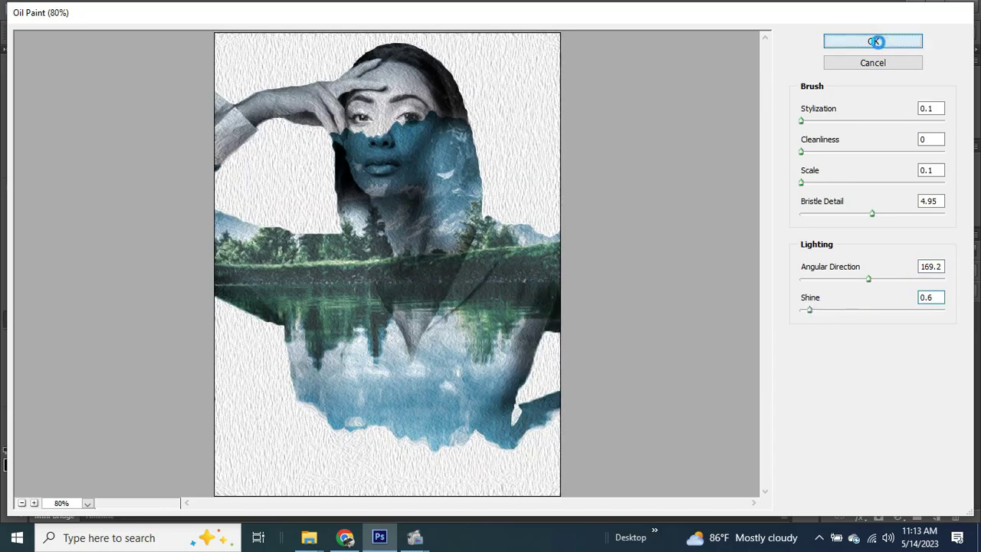
click(876, 41)
Render a 105mm Prime lens flare over the trees beside the left shoulder
click(228, 10)
click(483, 254)
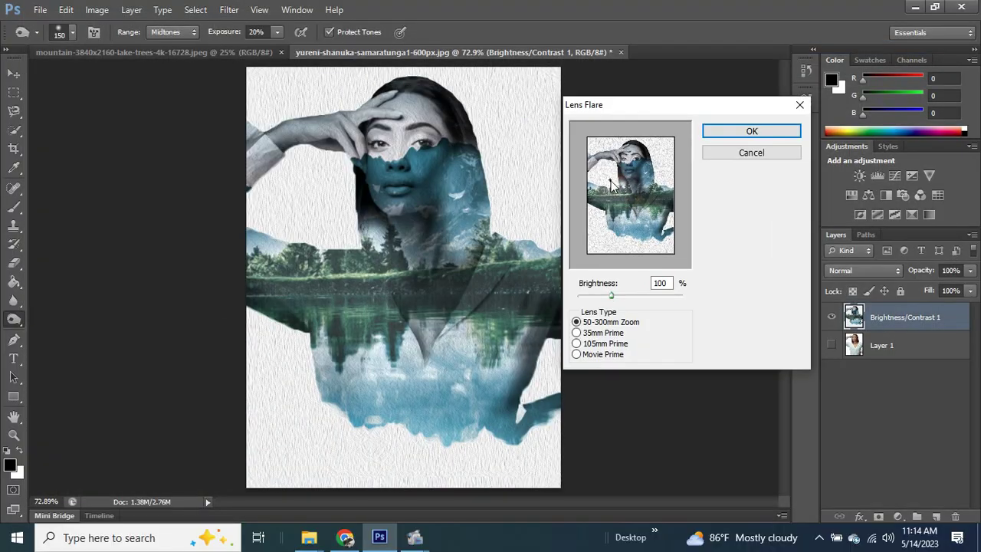
click(576, 344)
key(Return)
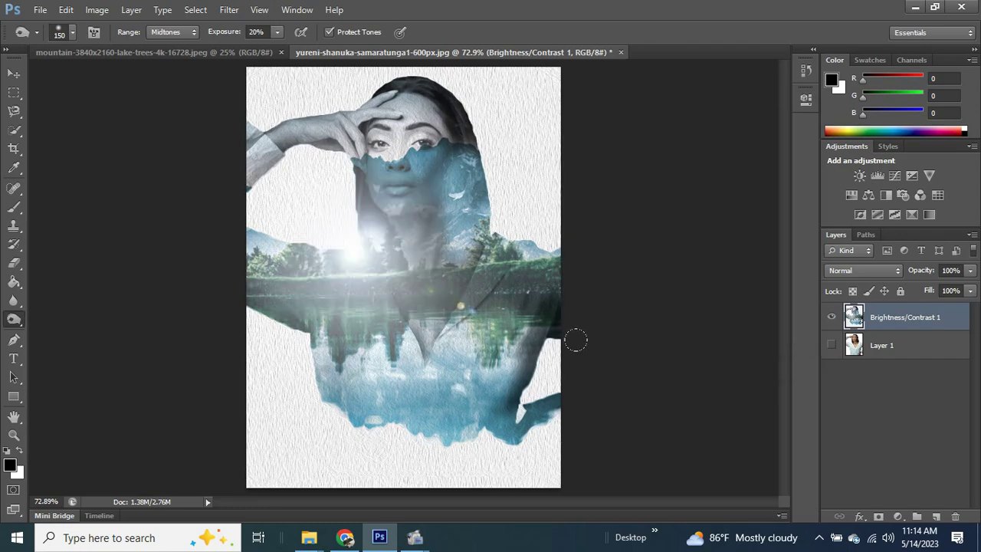
Add a Master Hue/Saturation adjustment layer with Hue -8 and Lightness +13
click(898, 516)
click(871, 344)
click(693, 153)
click(633, 161)
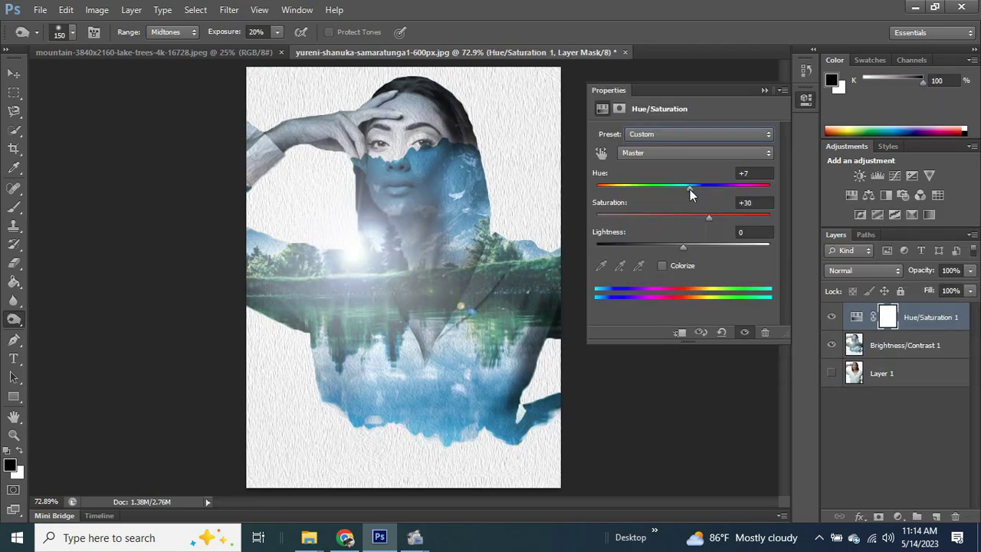
mouse_move(683, 216)
mouse_down()
mouse_move(704, 216)
mouse_move(686, 218)
mouse_move(694, 246)
mouse_up()
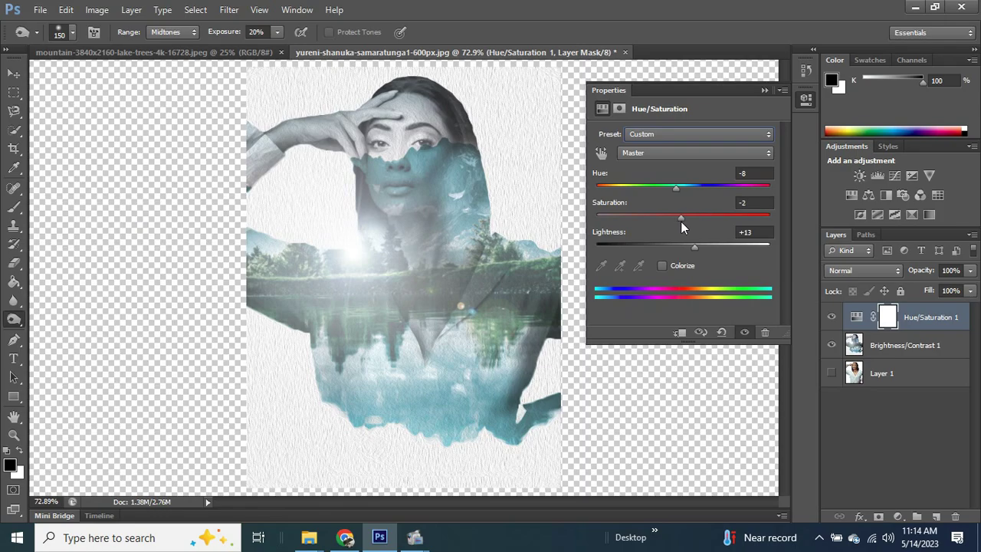
drag(676, 186, 680, 188)
click(832, 317)
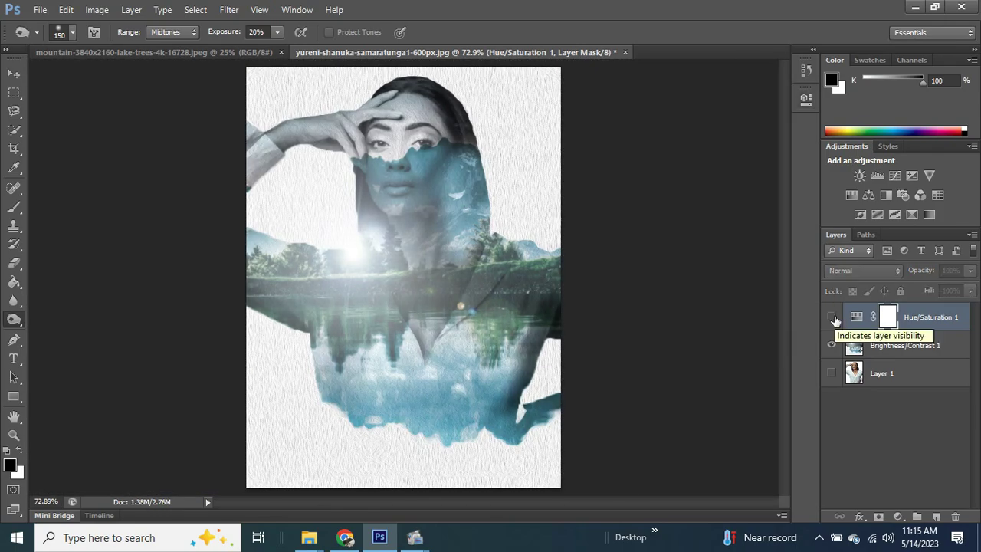